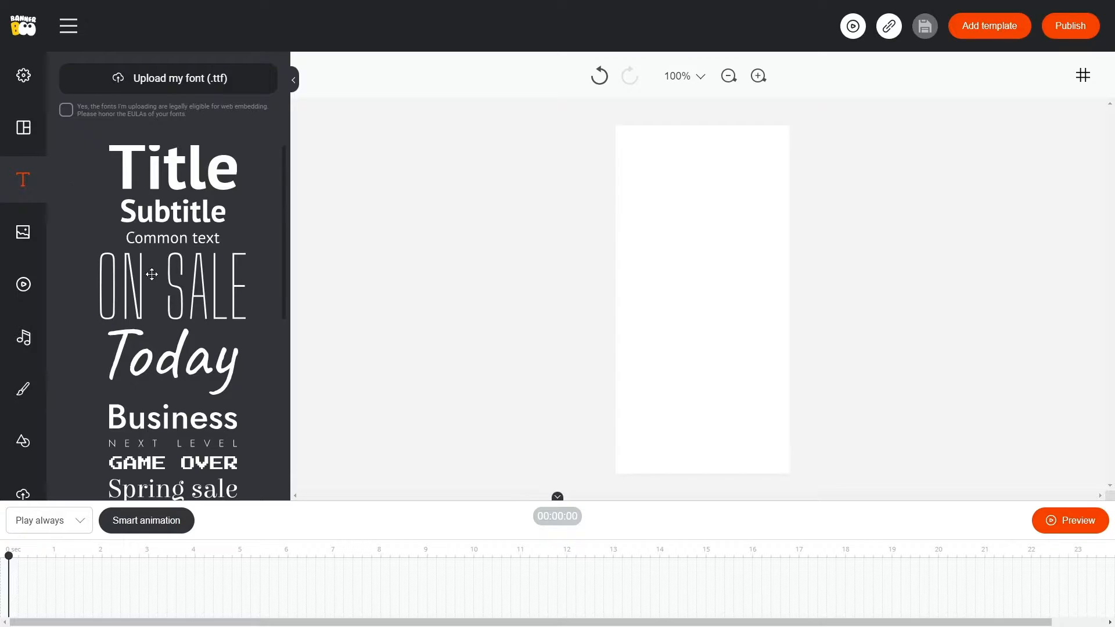
Add the ON SALE text preset and place it, with a slightly widened box, in the upper part of the canvas.
scroll(151, 274, down, 4)
scroll(168, 360, up, 4)
click(198, 285)
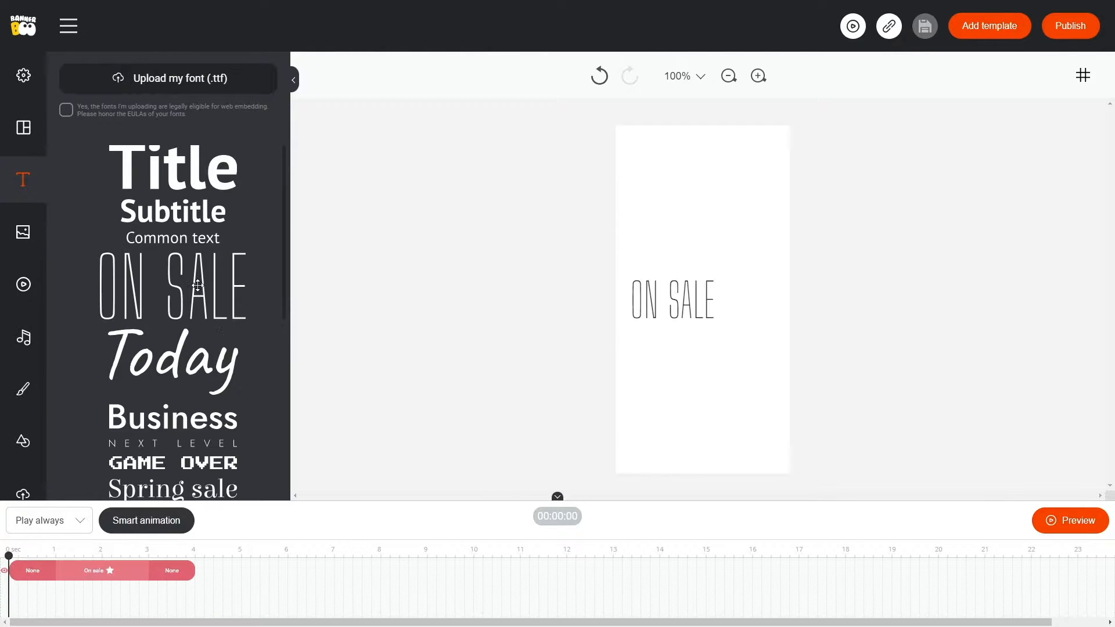
click(684, 295)
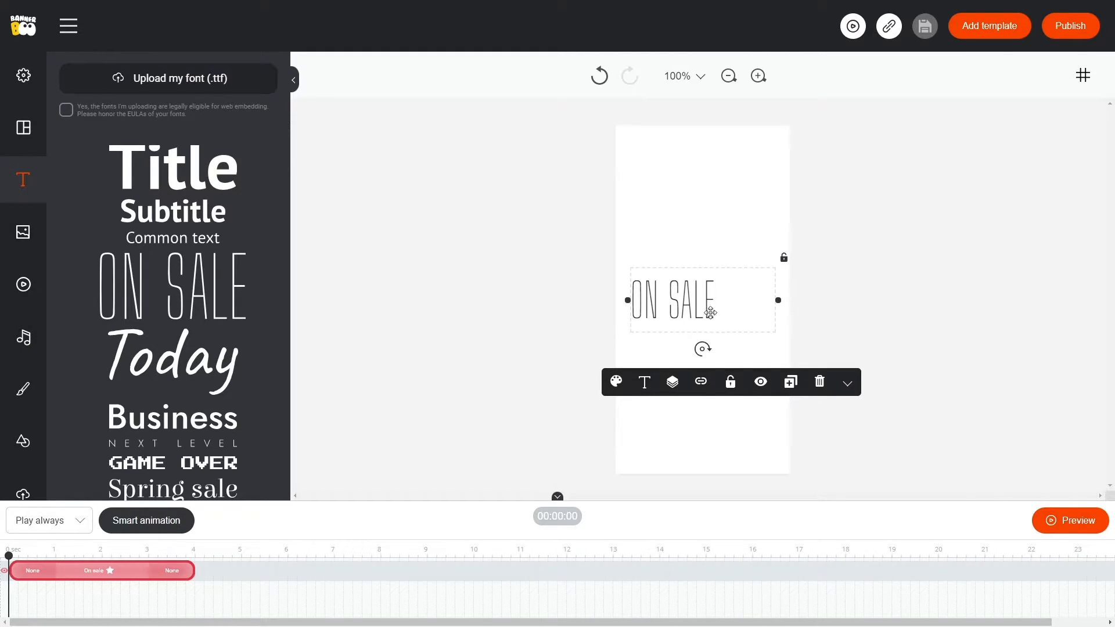
drag(778, 299, 798, 299)
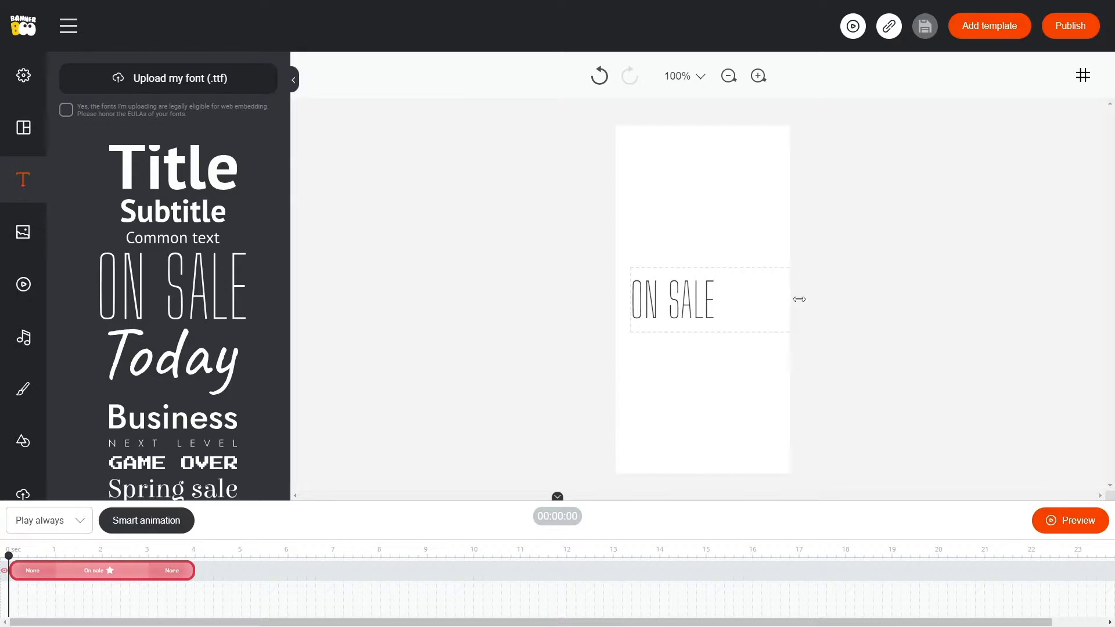
drag(686, 301, 669, 199)
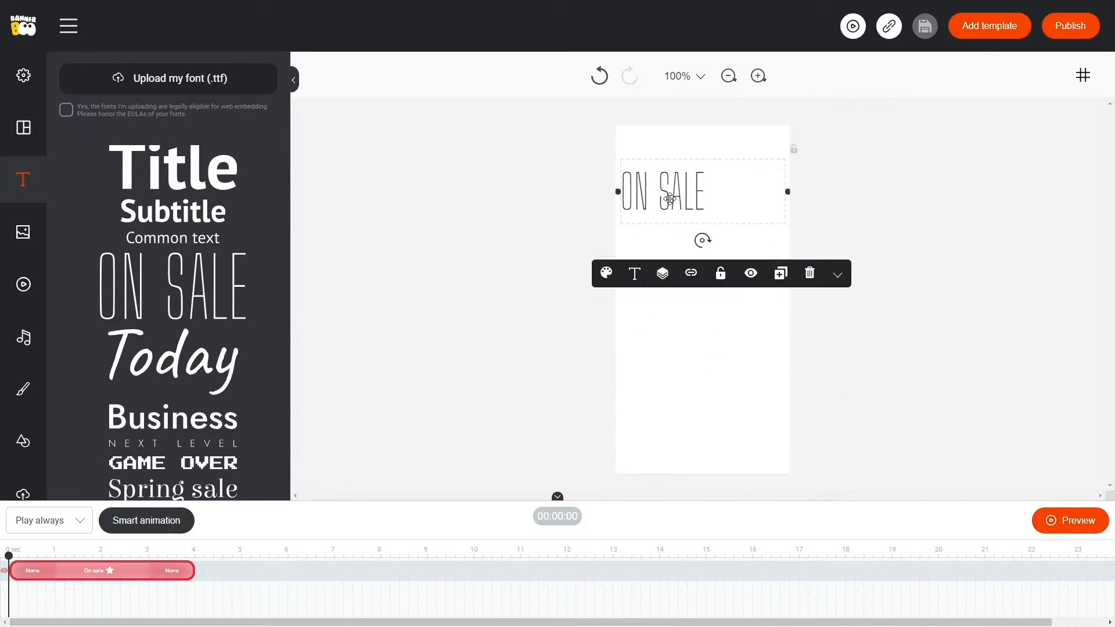
Recolour the ON SALE text, trying a teal swatch first and ending on the custom purple a10097.
click(605, 278)
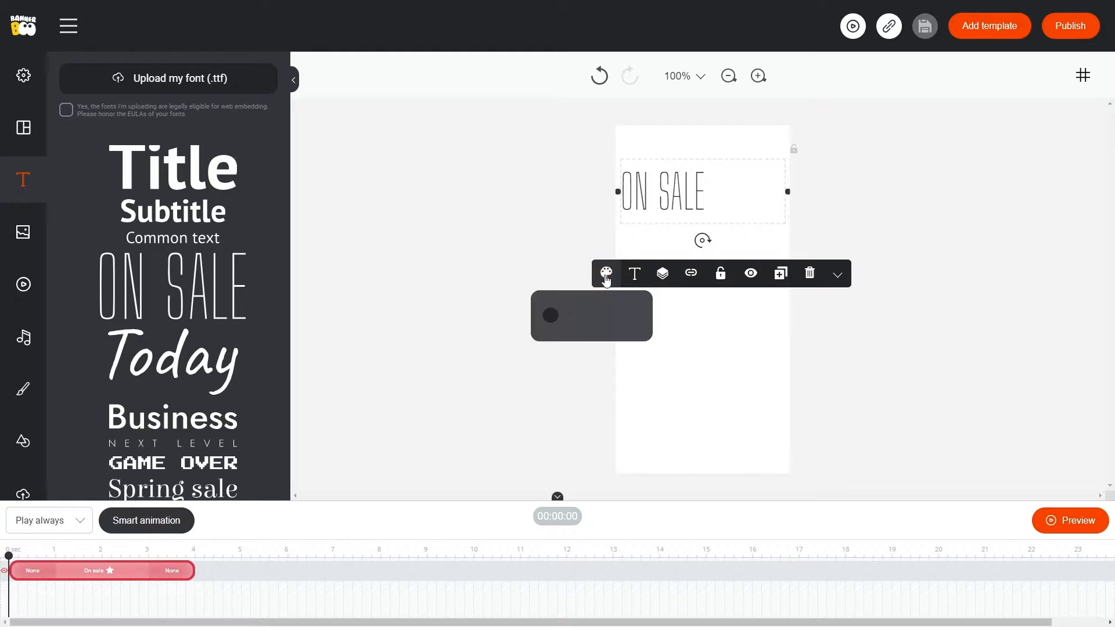
click(551, 315)
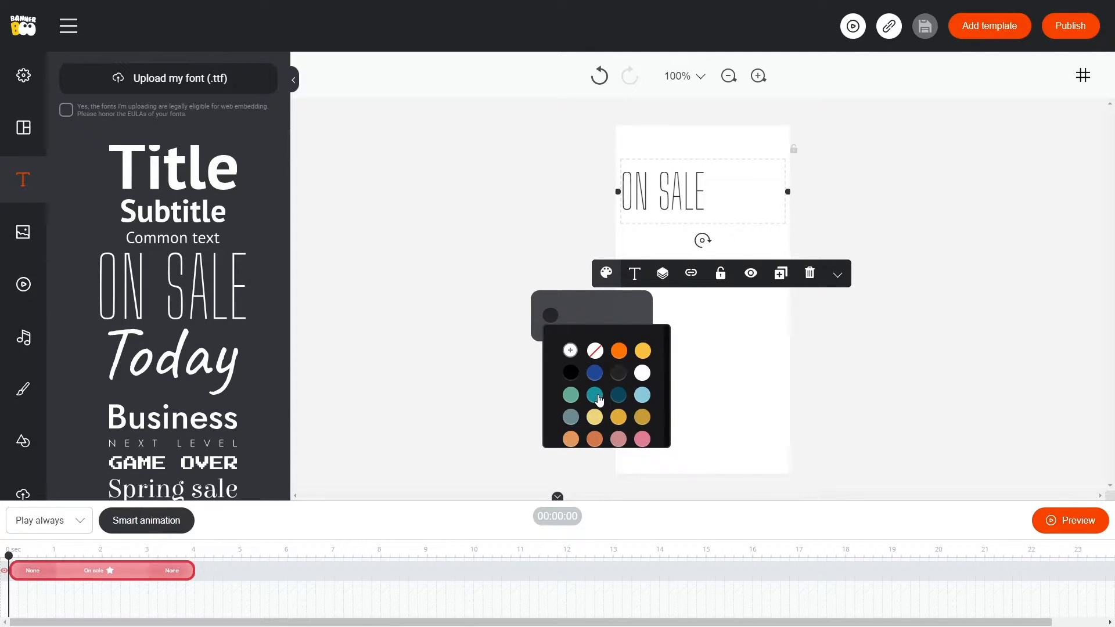
click(595, 396)
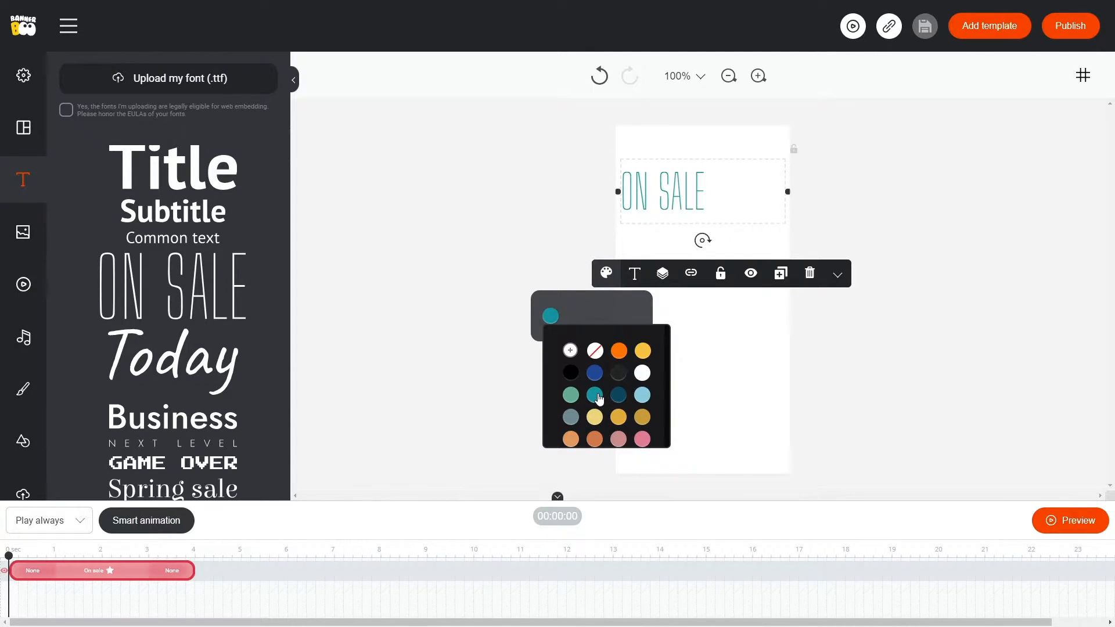
click(571, 350)
click(653, 398)
click(637, 407)
drag(653, 396, 652, 382)
click(639, 397)
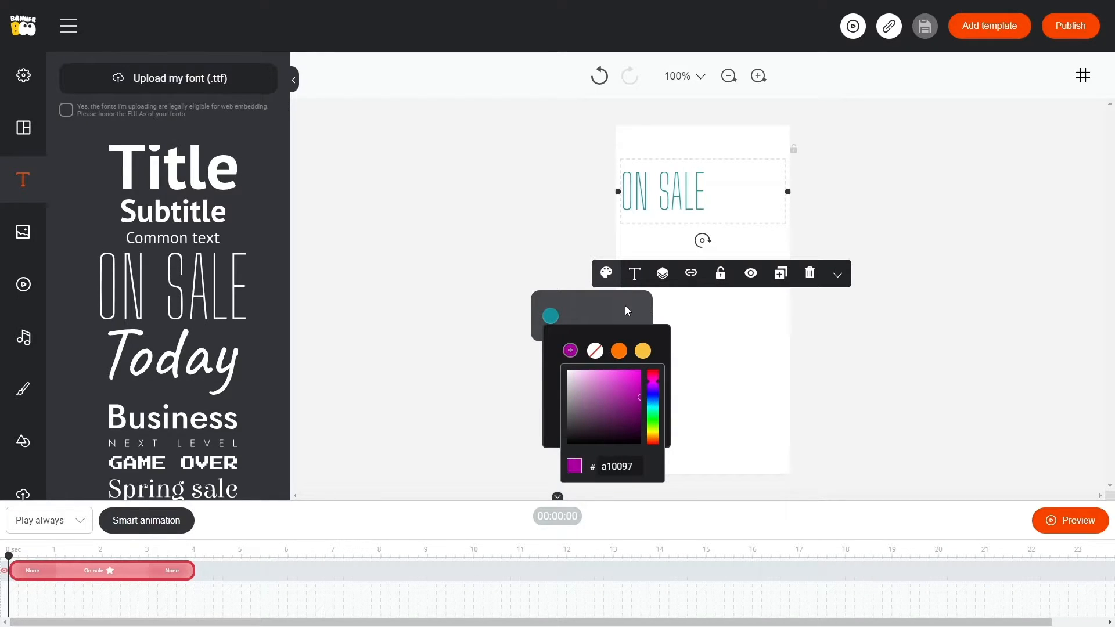
click(625, 304)
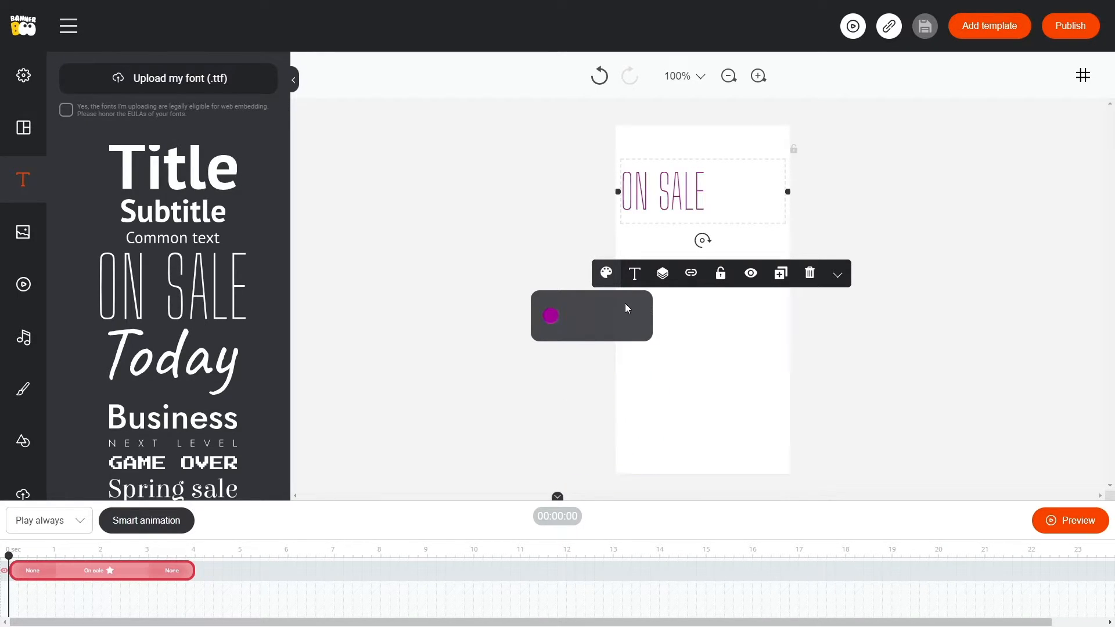
Change the ON SALE text's font to Jost.
click(635, 274)
click(650, 323)
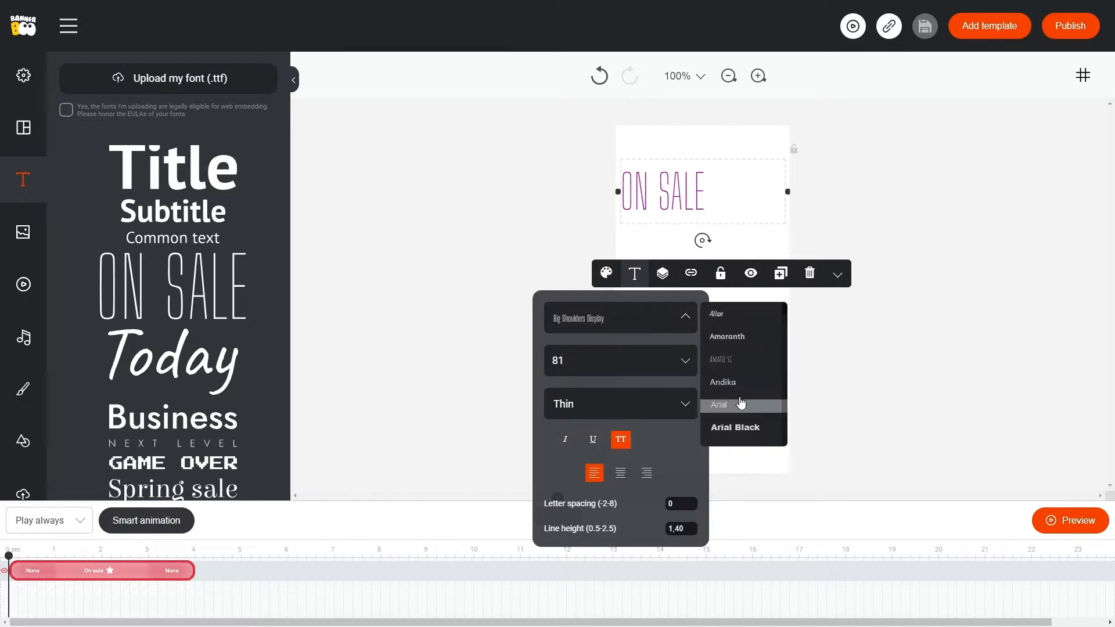
scroll(740, 401, down, 6)
scroll(740, 401, down, 2)
click(733, 397)
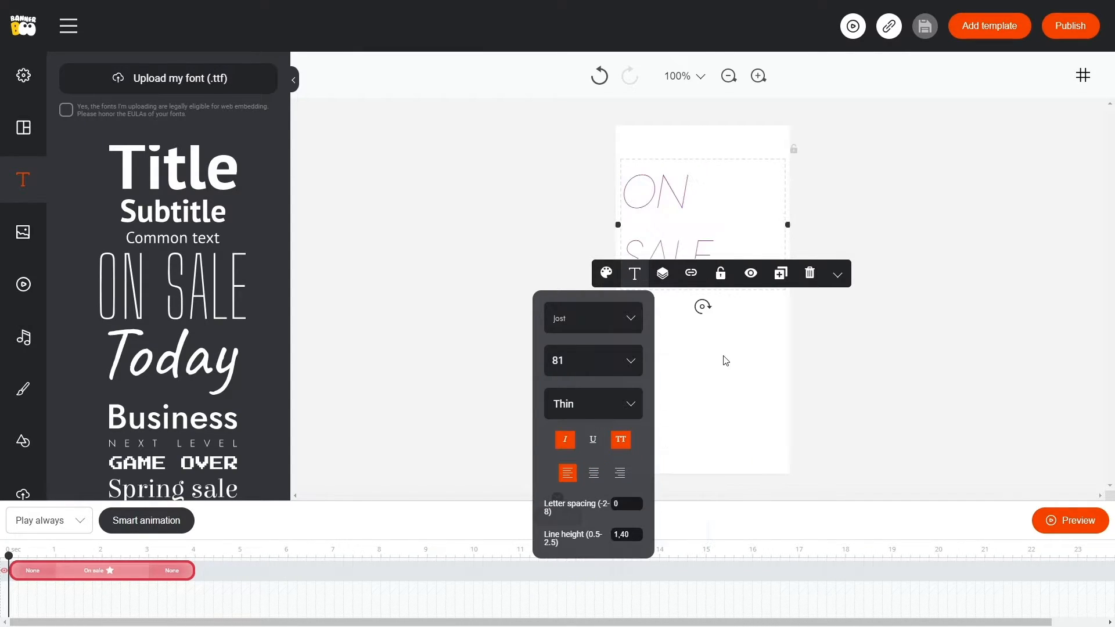
Set the ON SALE text's font size to 30 and its weight to Middle.
click(610, 365)
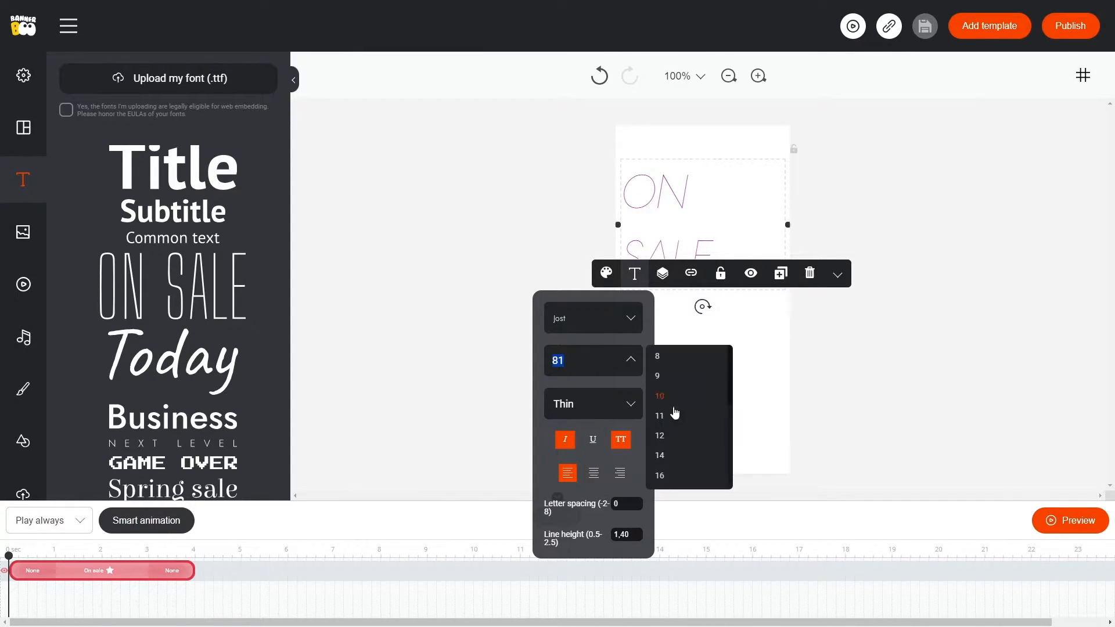
scroll(686, 433, down, 3)
click(685, 441)
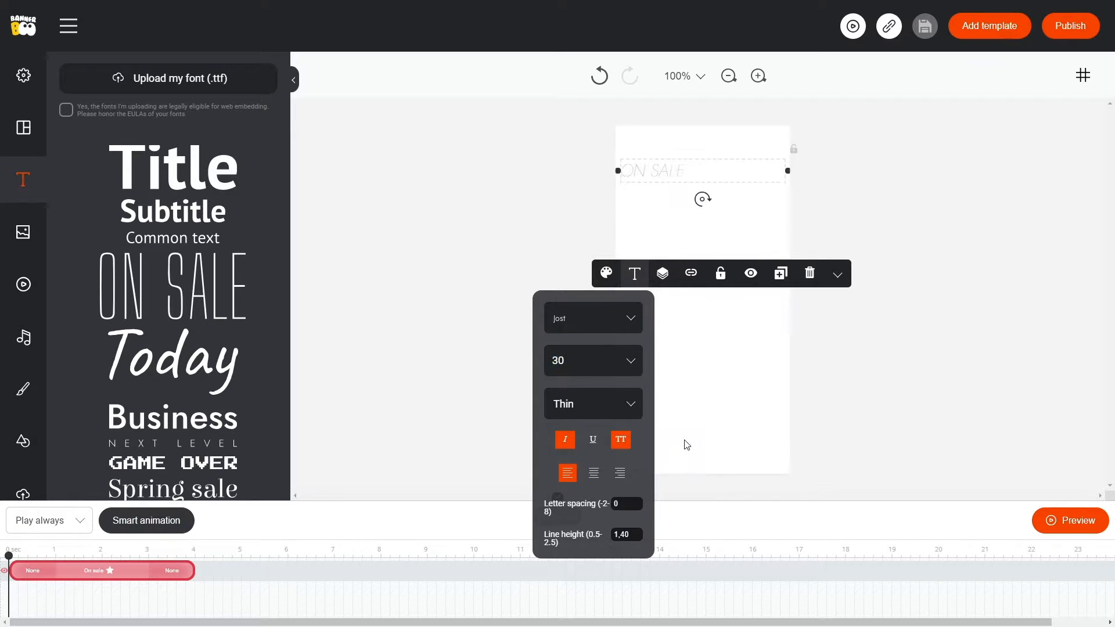
click(607, 406)
click(668, 479)
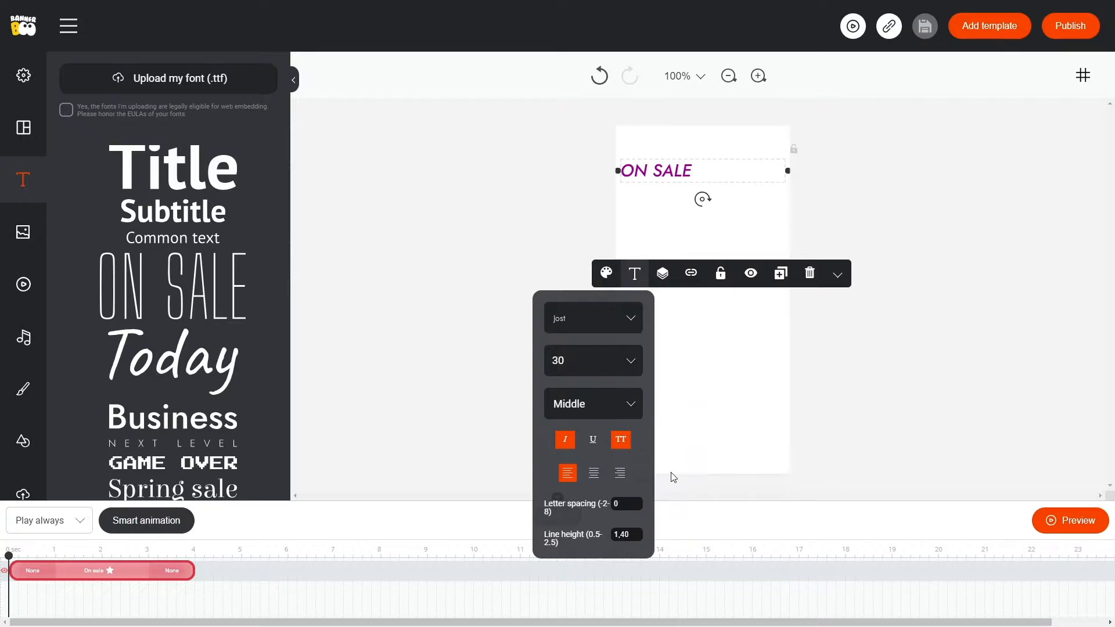
Turn off italics for the ON SALE text, toggling underline on and off and uppercase off and on.
click(566, 441)
click(593, 444)
click(593, 447)
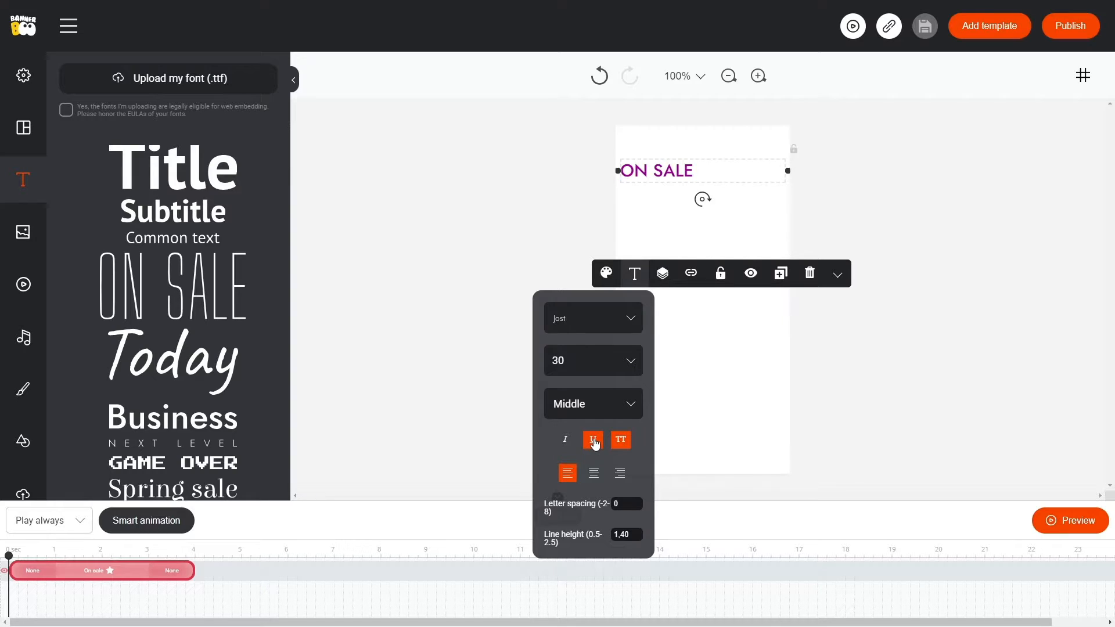
click(621, 442)
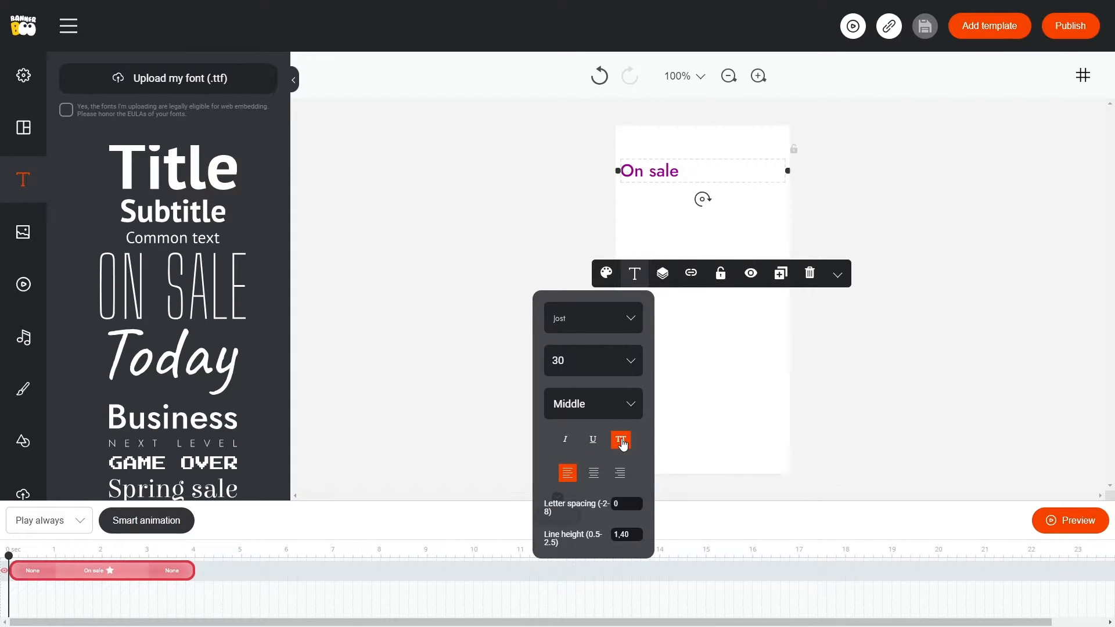
click(622, 446)
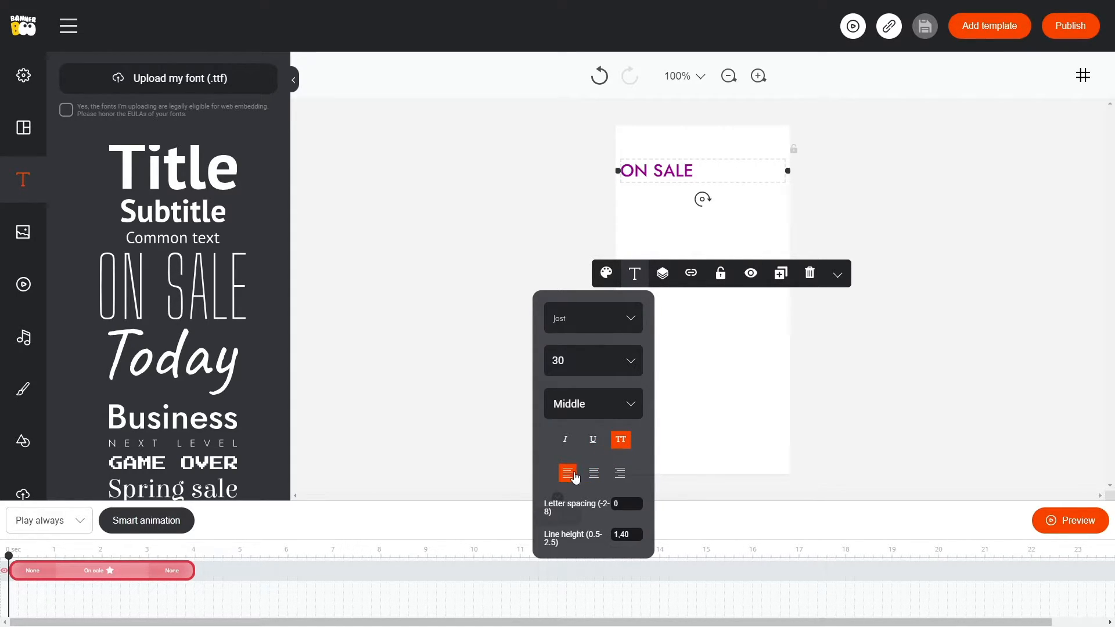
Try centre and right text alignment and wider letter spacing, returning to left alignment and a spacing of 0.
click(594, 474)
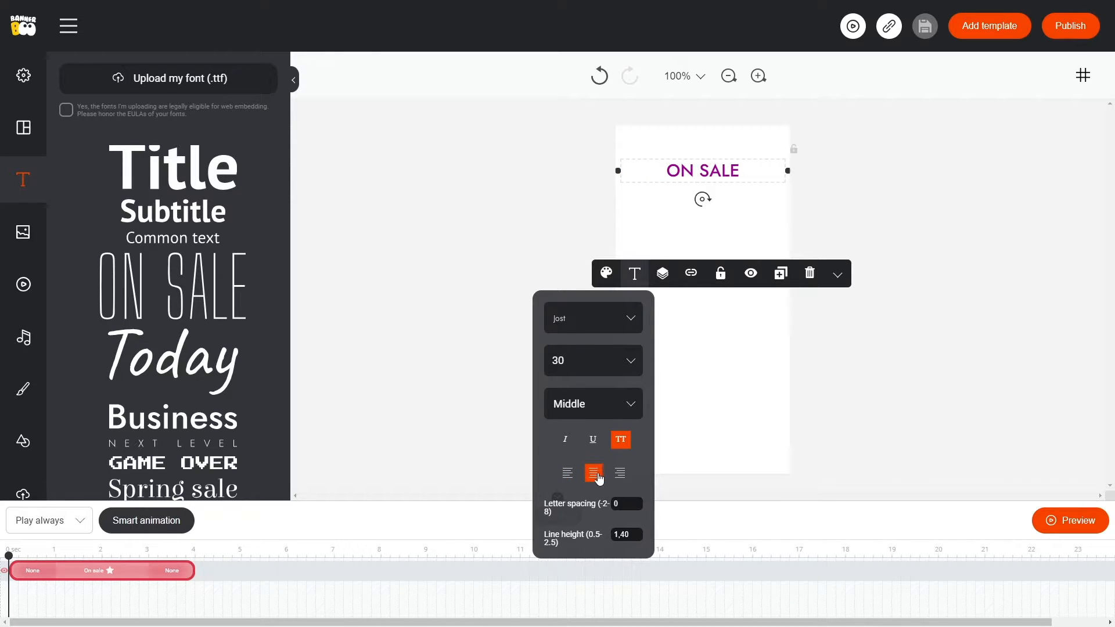
click(620, 475)
click(568, 476)
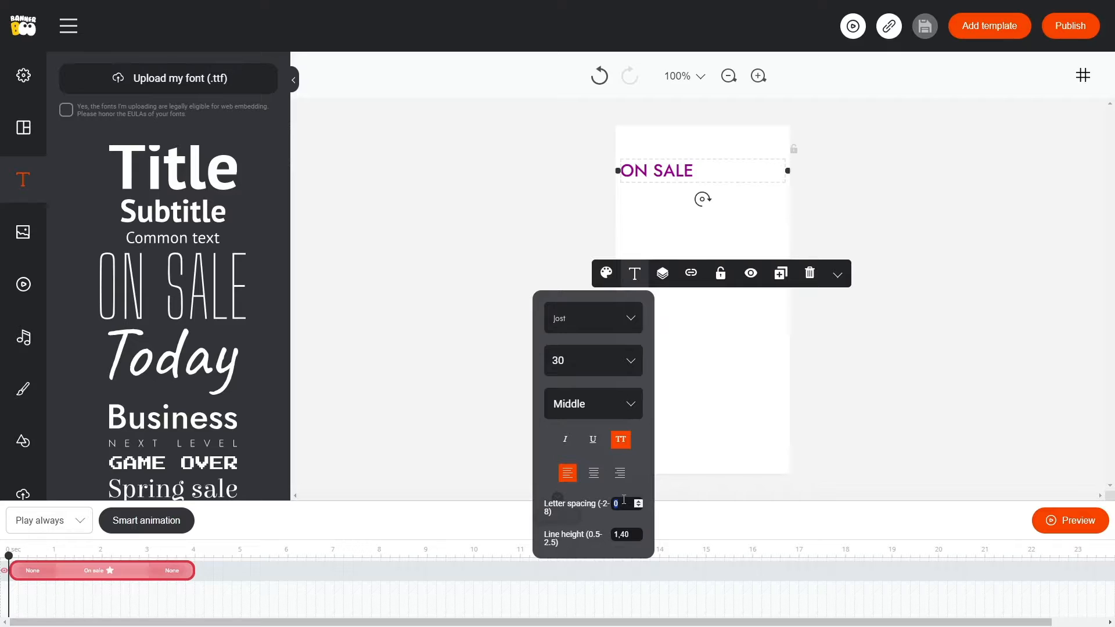
scroll(627, 500, up, 16)
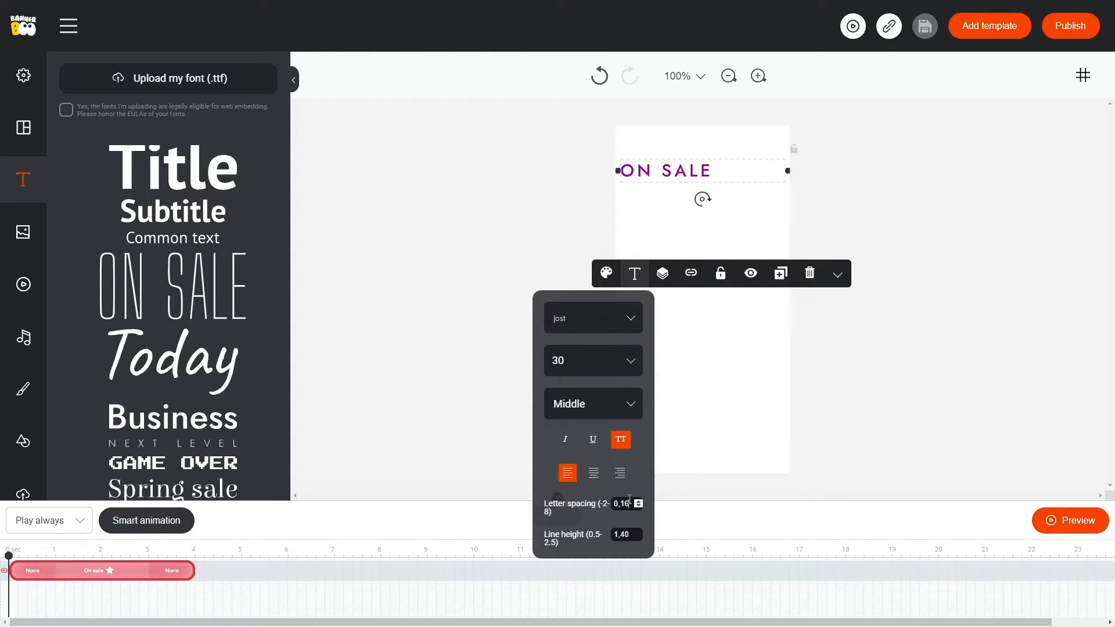
scroll(632, 500, down, 16)
Set the text's line height to 1, using a temporary line break between ON and SALE that is removed again.
double_click(653, 168)
click(652, 170)
key(Return)
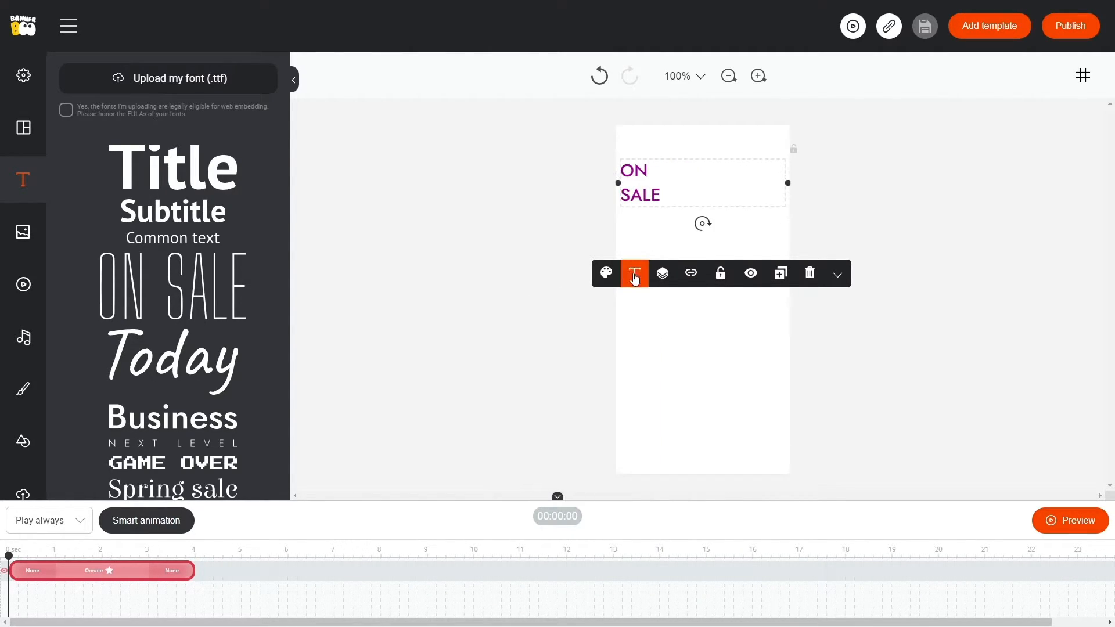
click(635, 276)
scroll(655, 537, down, 20)
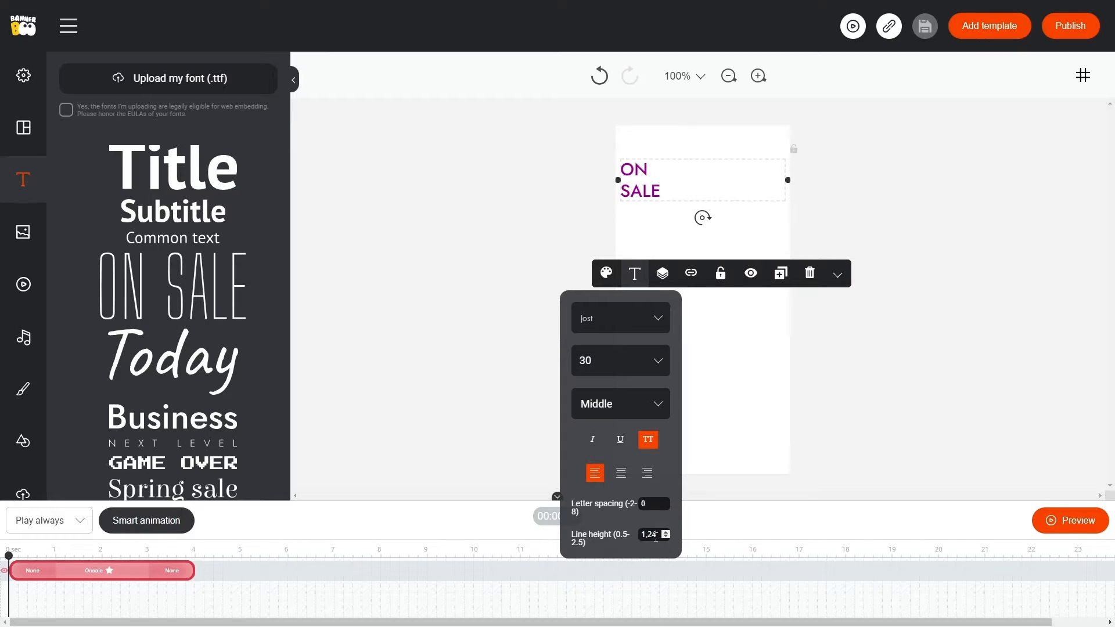
scroll(654, 537, down, 8)
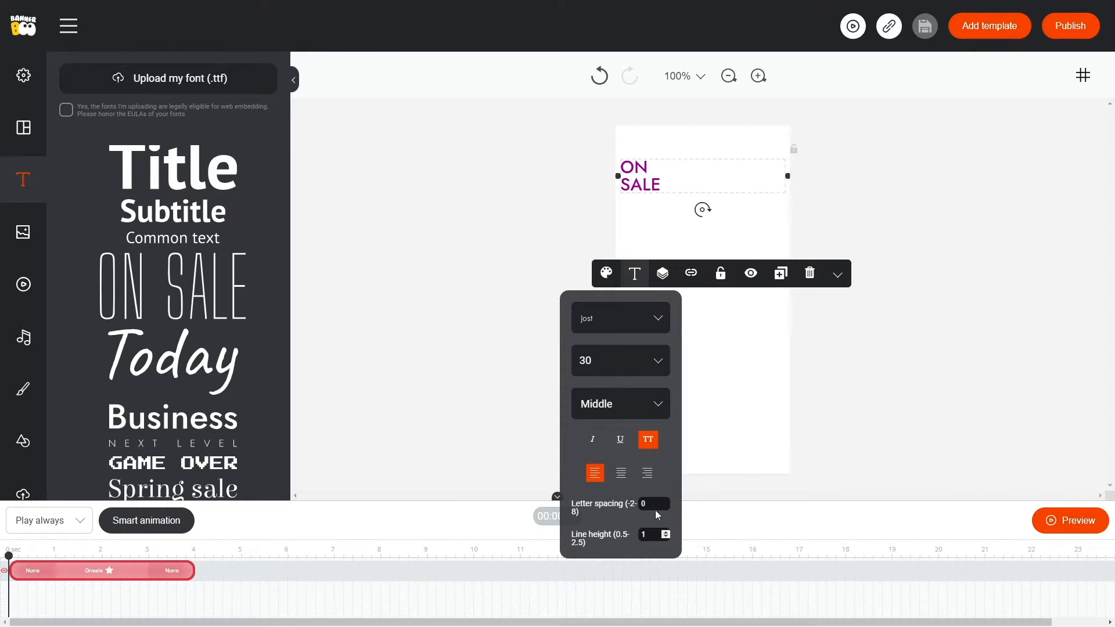
double_click(659, 174)
click(660, 168)
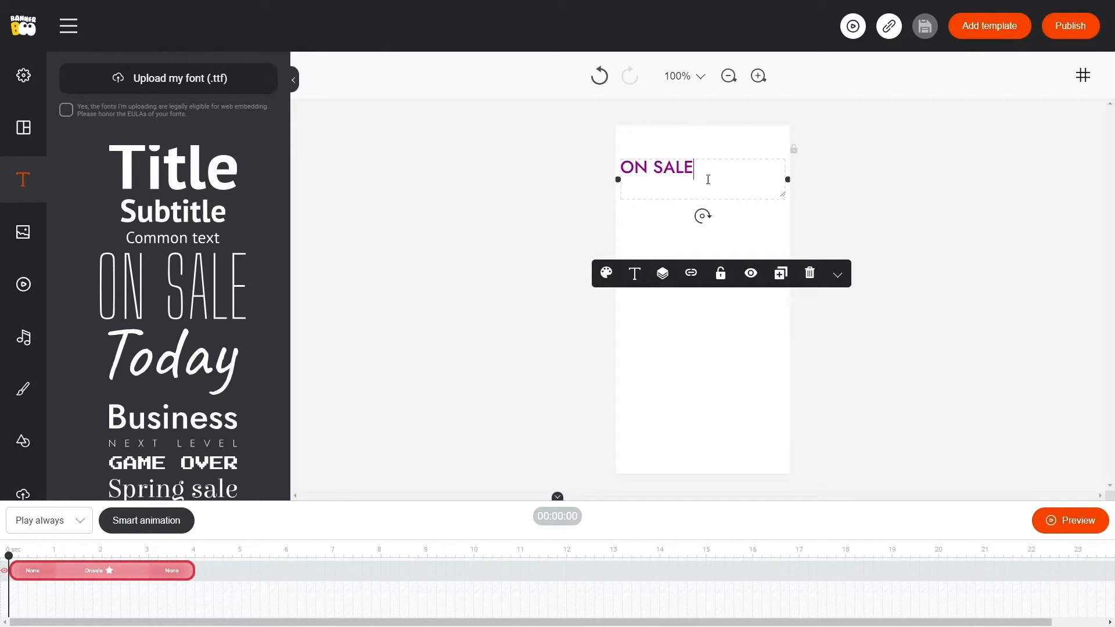
Try the horizontal and vertical position alignments on the text element, ending with it aligned to the canvas's right and top edges.
click(663, 276)
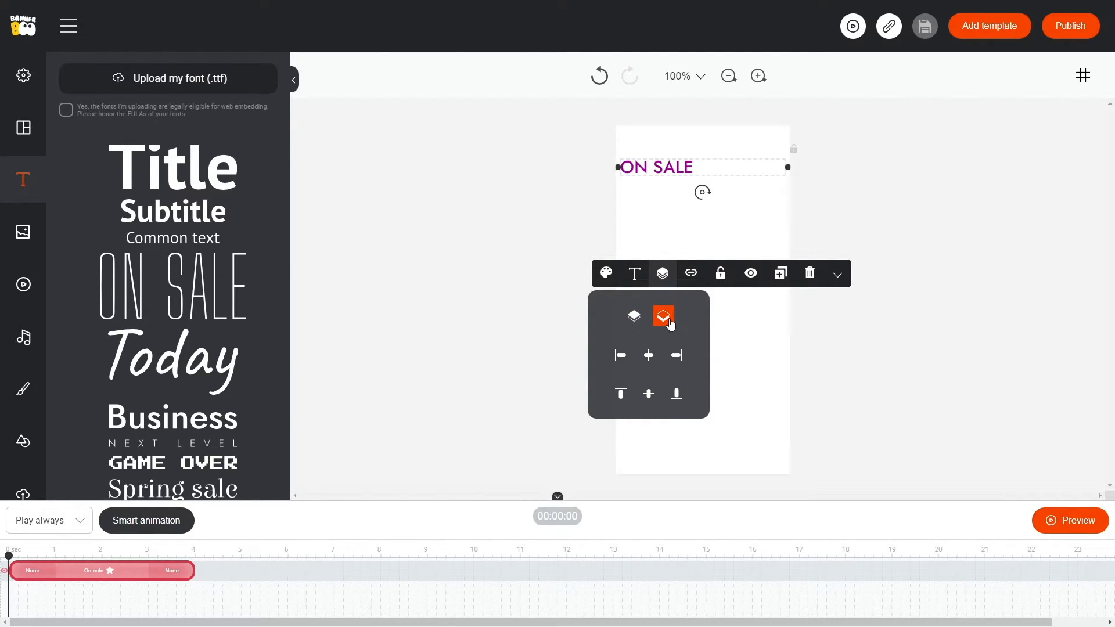
click(628, 361)
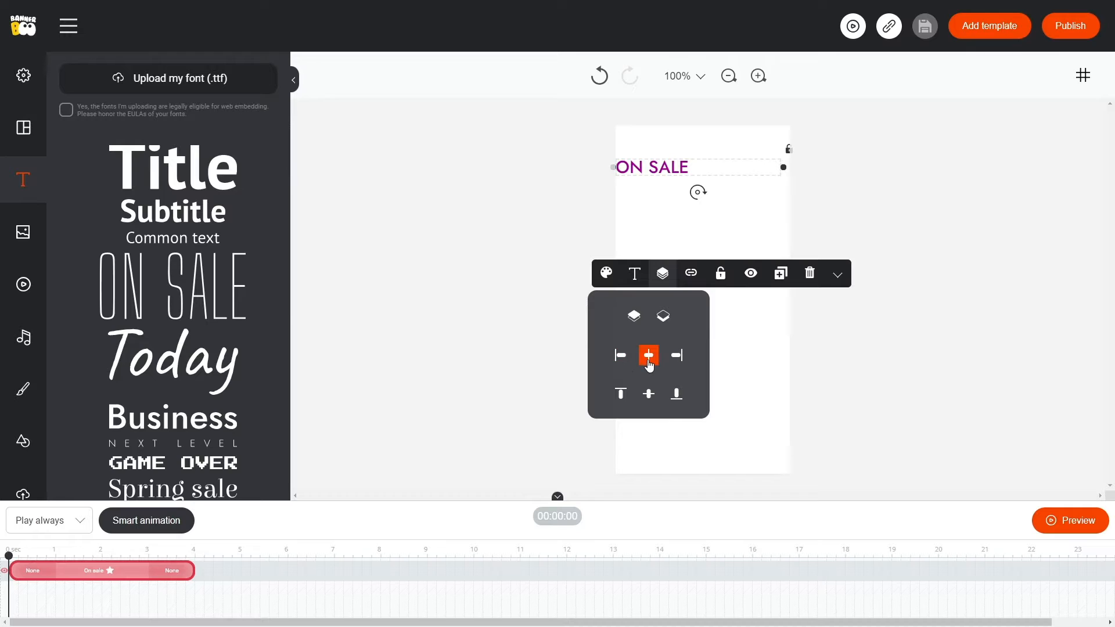
click(648, 356)
click(675, 356)
click(621, 400)
click(648, 397)
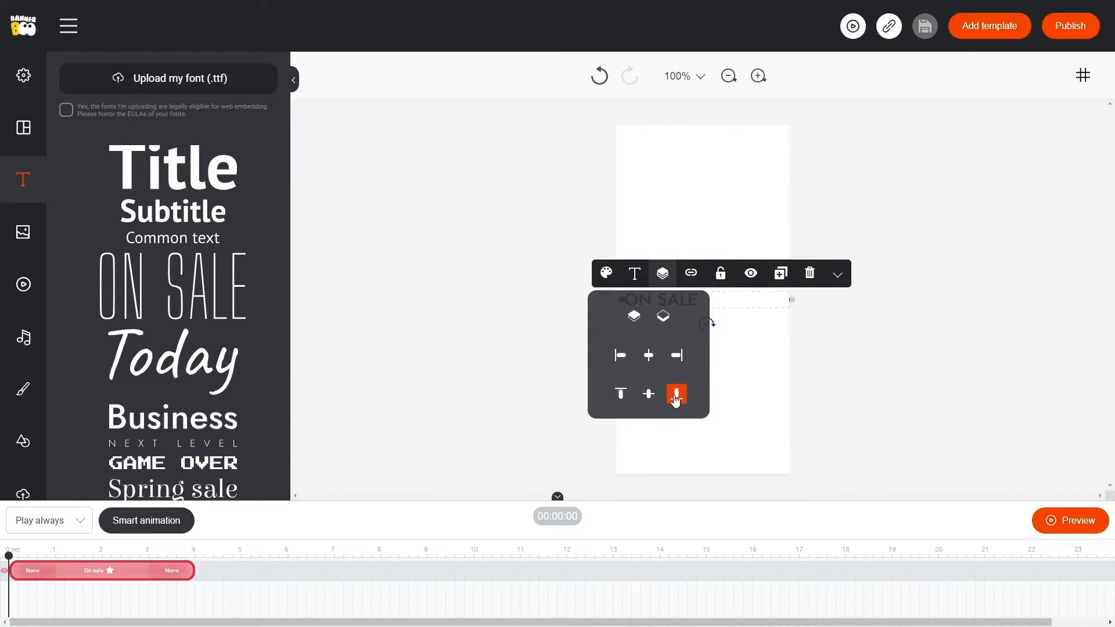
click(676, 397)
click(620, 396)
Open the text element's URL link field, and lock the element and unlock it again.
click(690, 277)
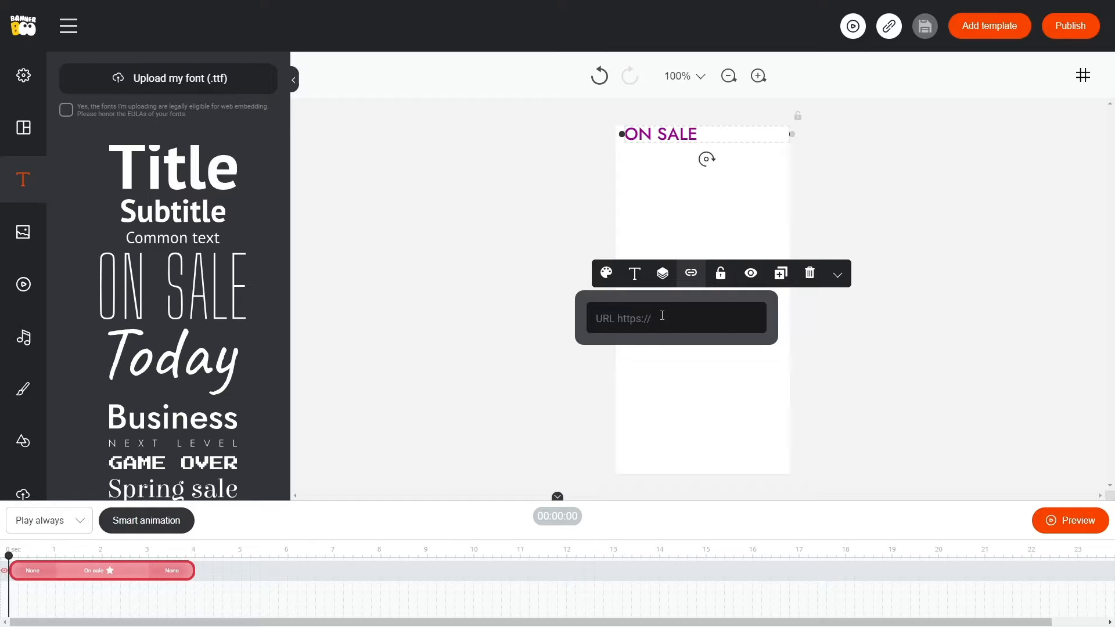
click(719, 275)
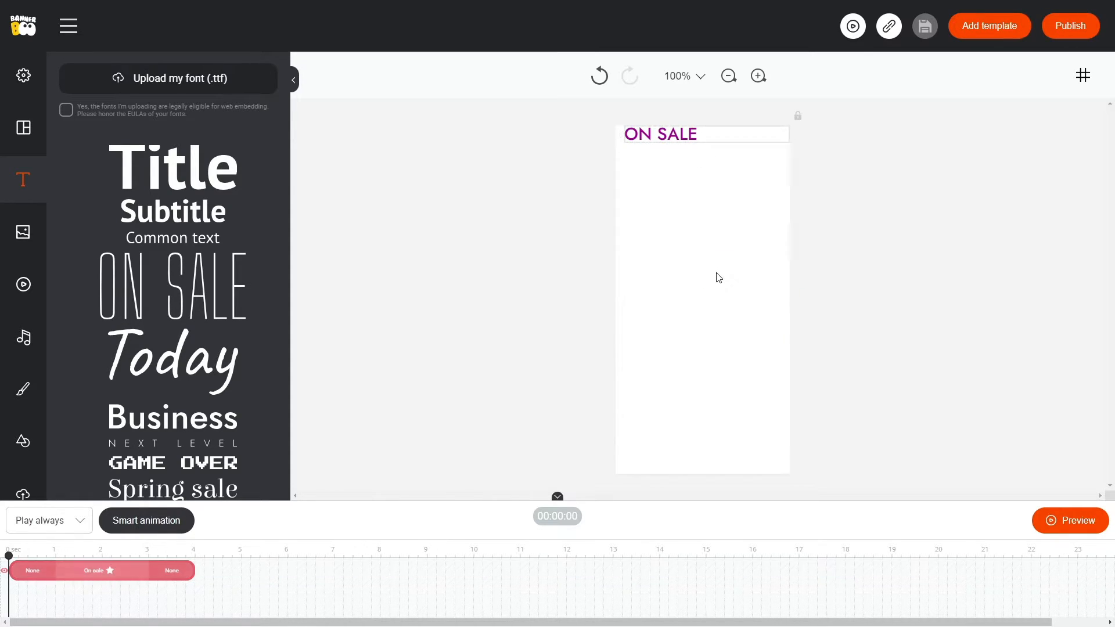
click(797, 116)
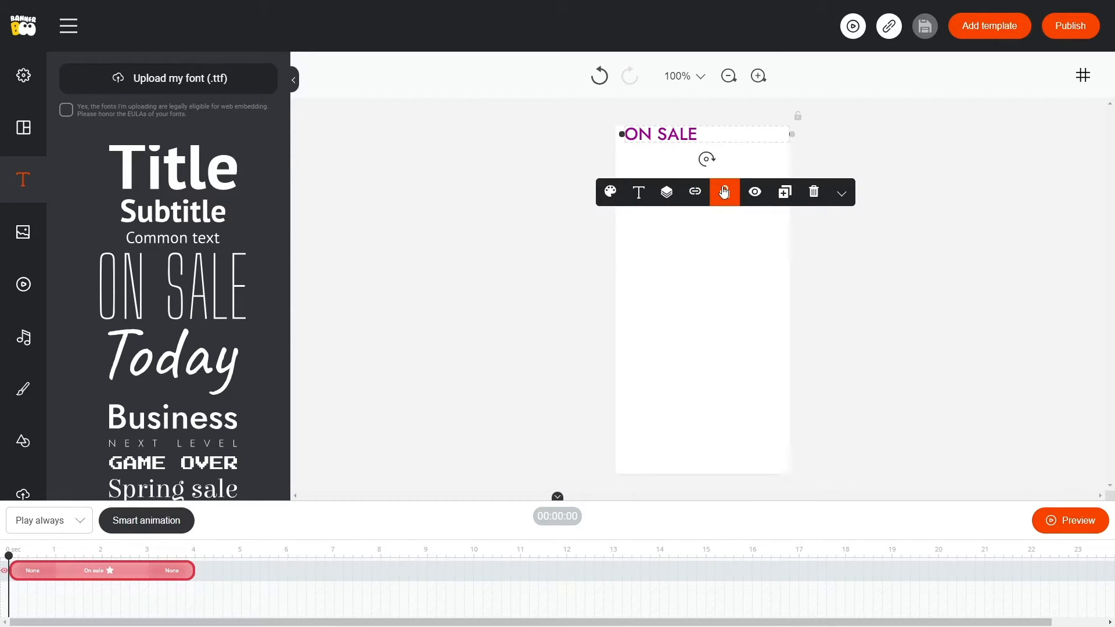
Hide the ON SALE text element and make it visible again.
click(757, 193)
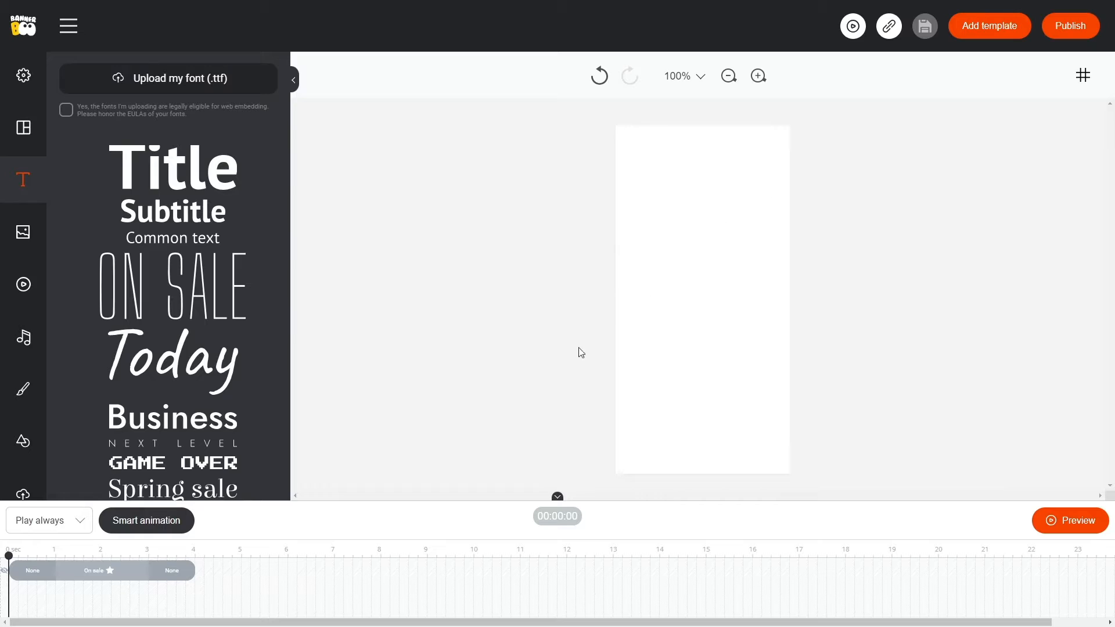
click(4, 570)
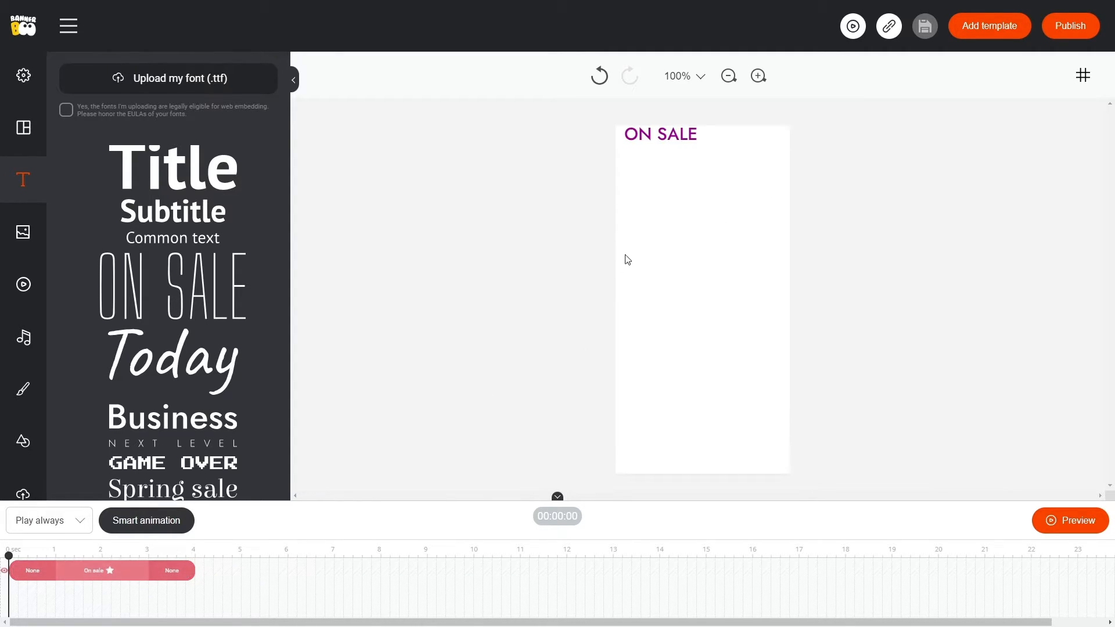
Duplicate the ON SALE text element and select the copy.
click(661, 132)
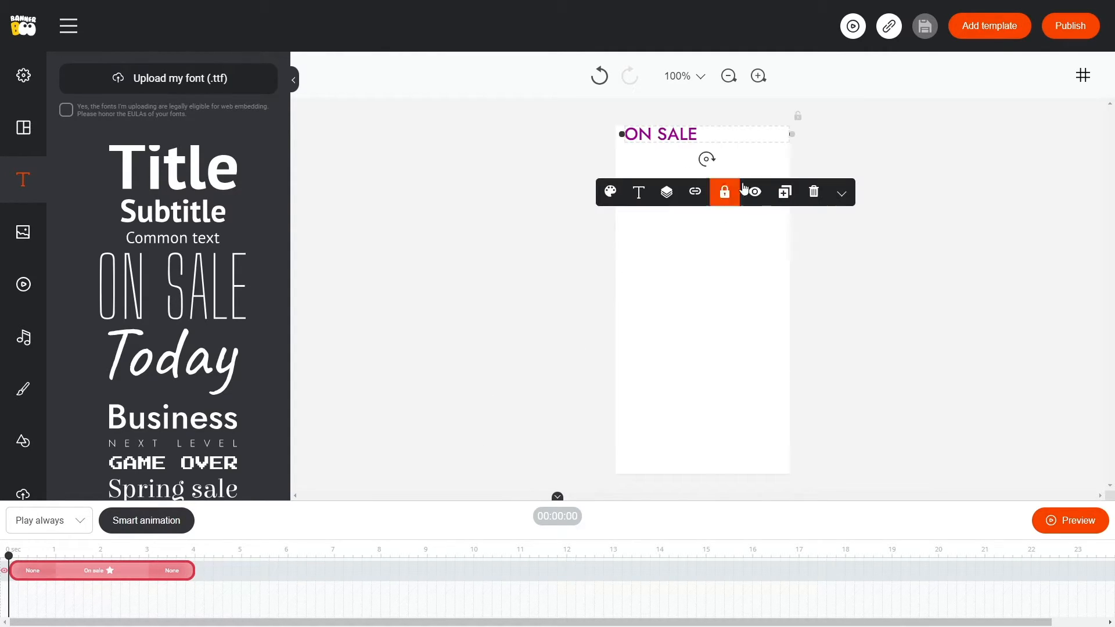
click(789, 194)
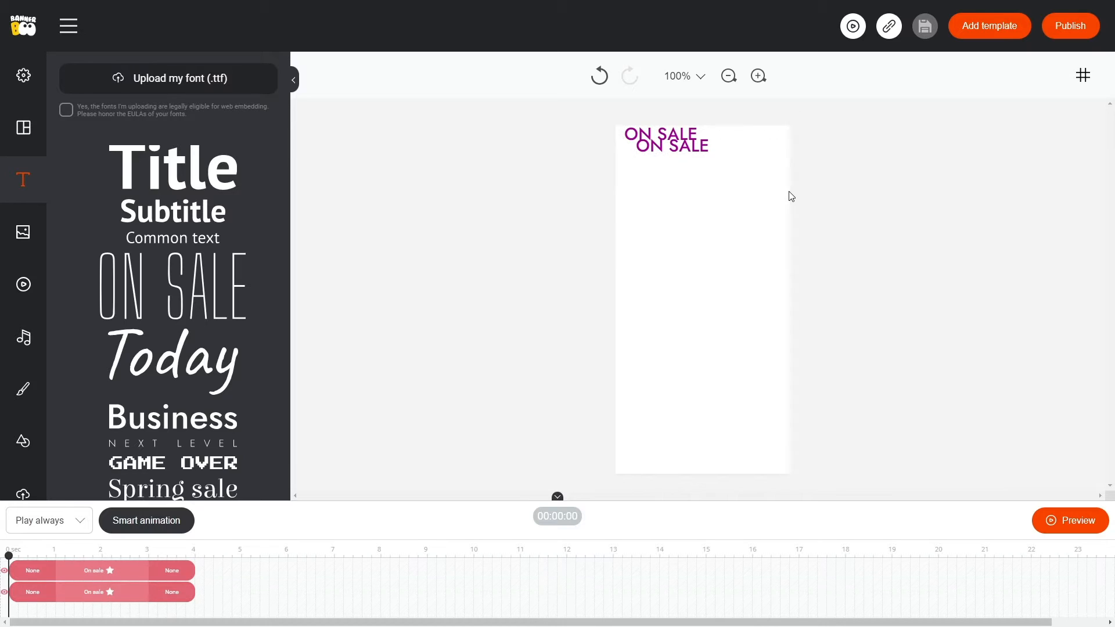
click(685, 143)
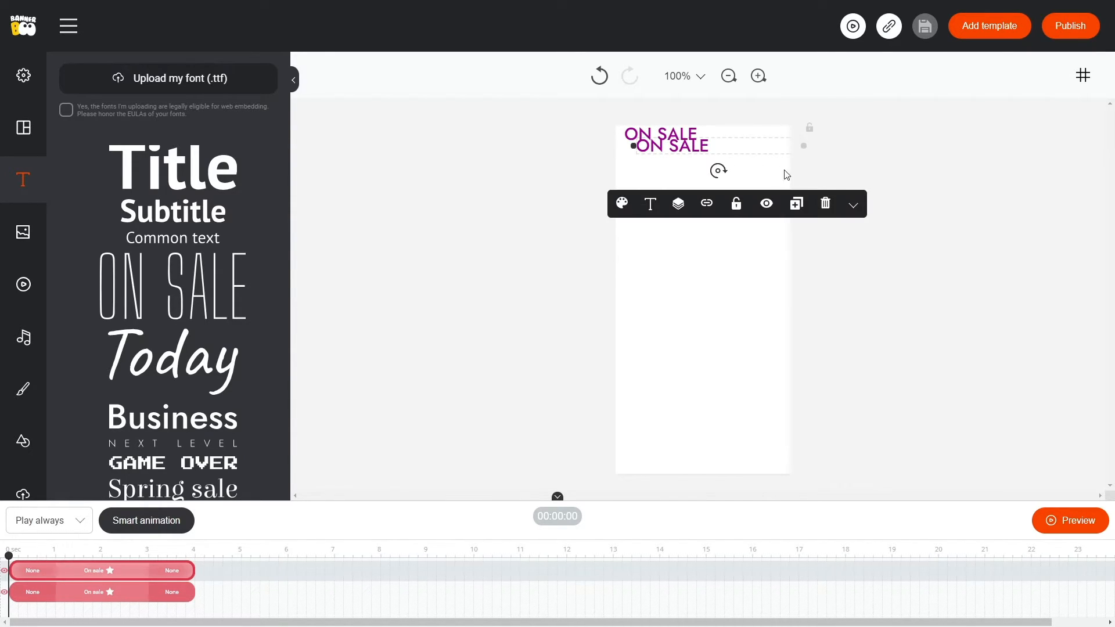
Delete the duplicate ON SALE text and set the remaining text element's transparency to 1.
click(827, 205)
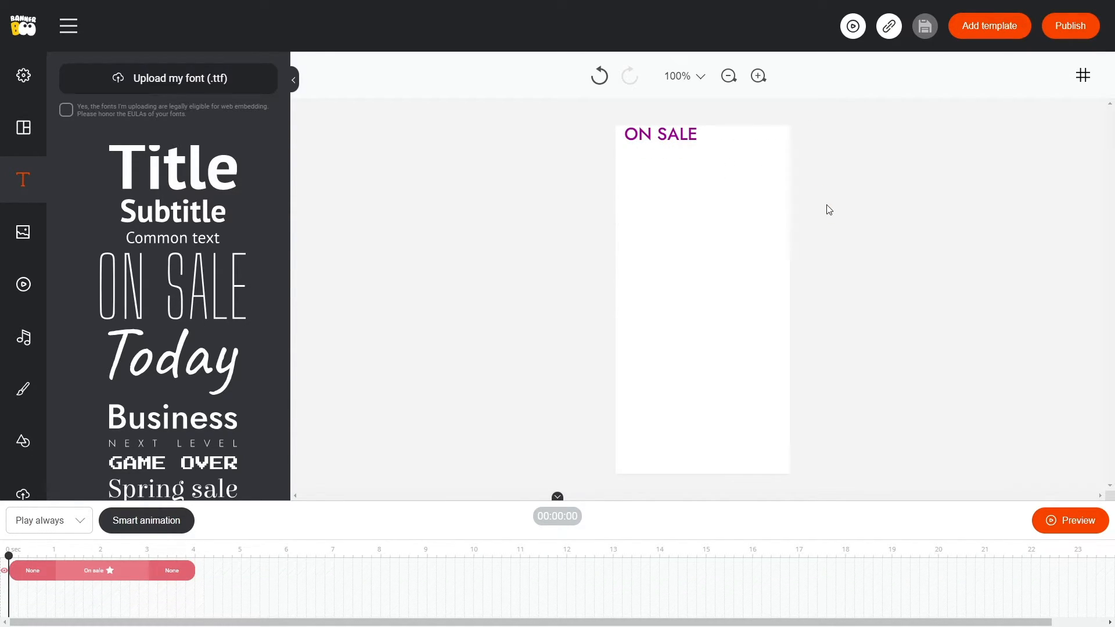
click(686, 127)
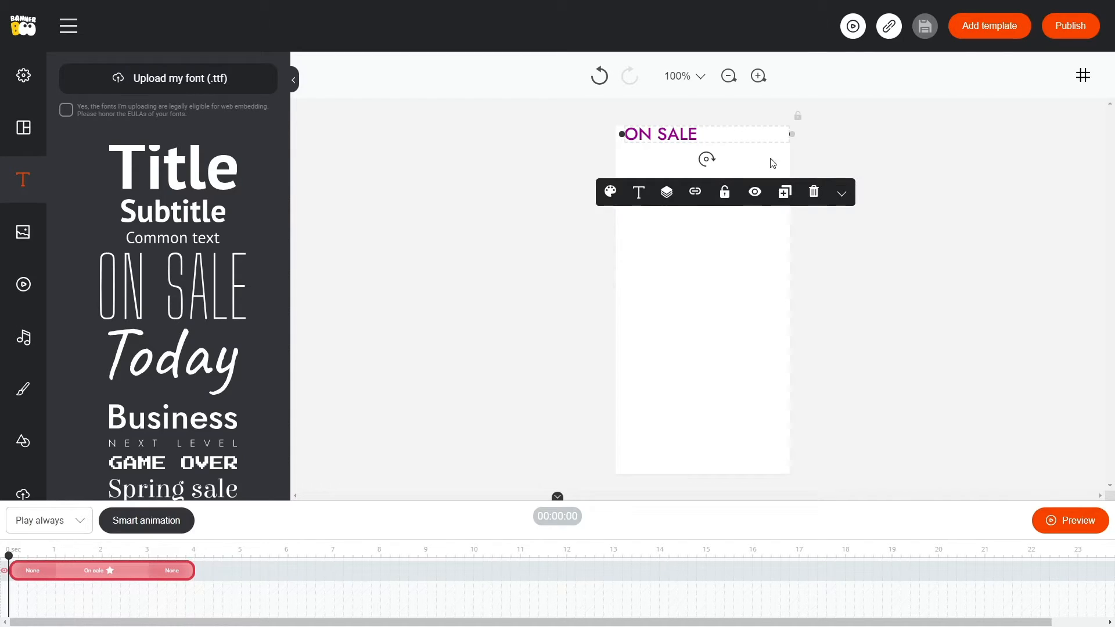
click(839, 195)
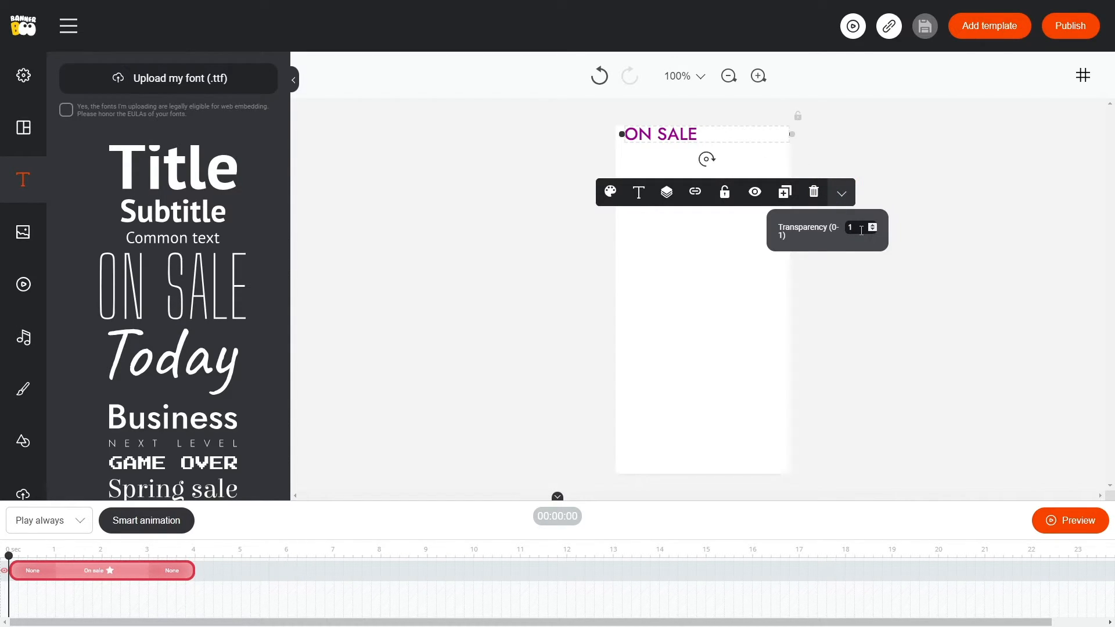
scroll(862, 230, down, 20)
scroll(862, 230, up, 10)
drag(862, 230, 820, 231)
text(1)
click(637, 271)
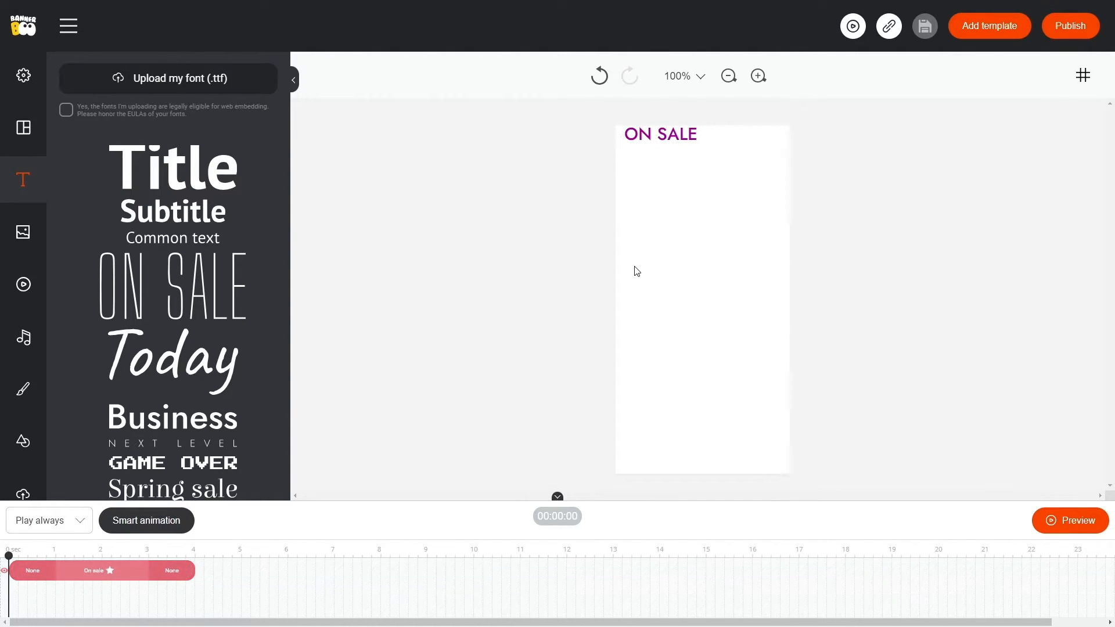
Delete the remaining ON SALE text and add the yellow-to-orange gradient element to the banner.
click(680, 133)
key(Delete)
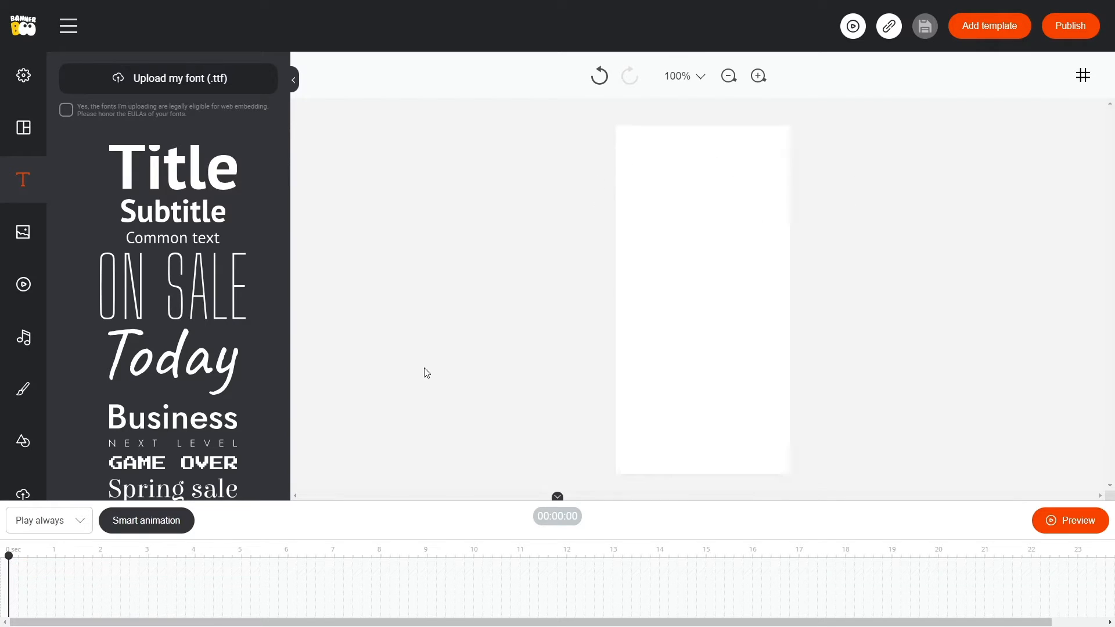
click(22, 443)
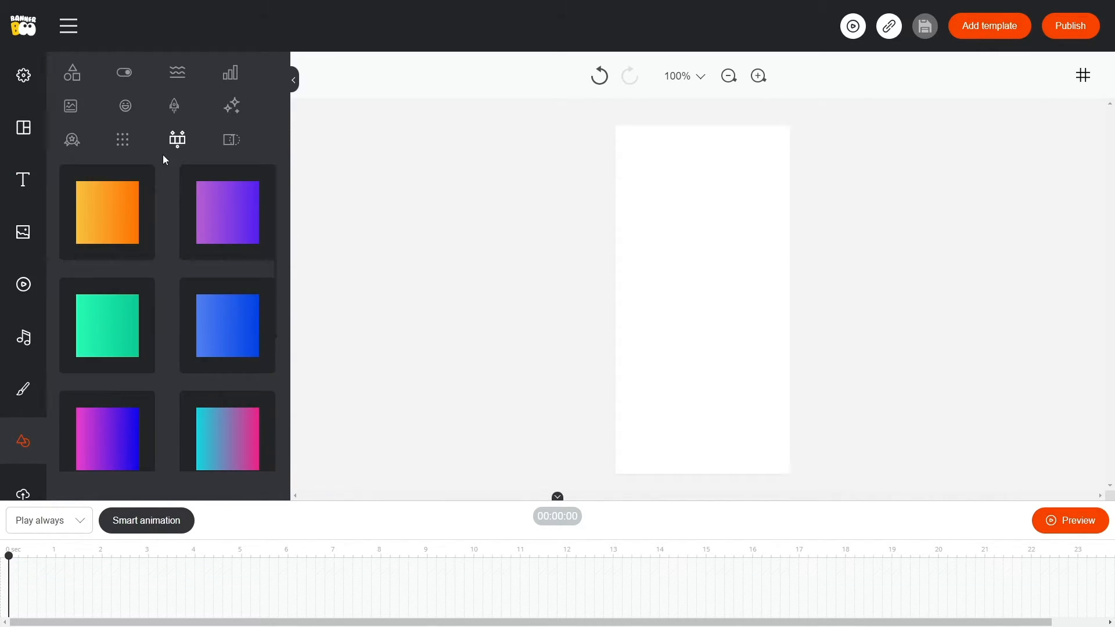
click(145, 201)
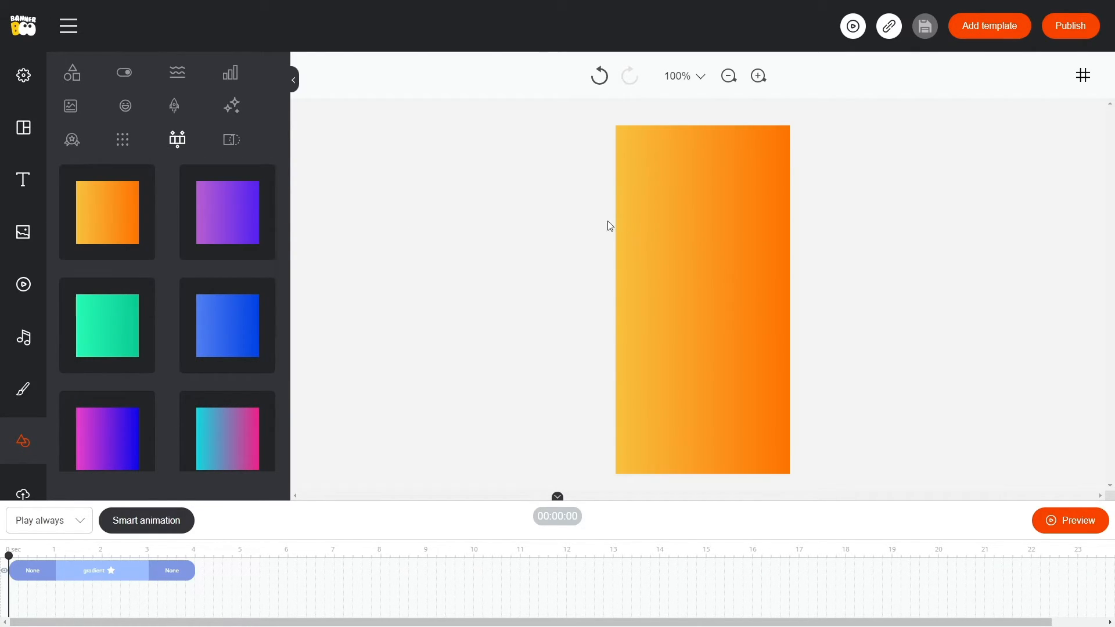
Change the gradient element's fill type to a solid yellow colour.
click(653, 213)
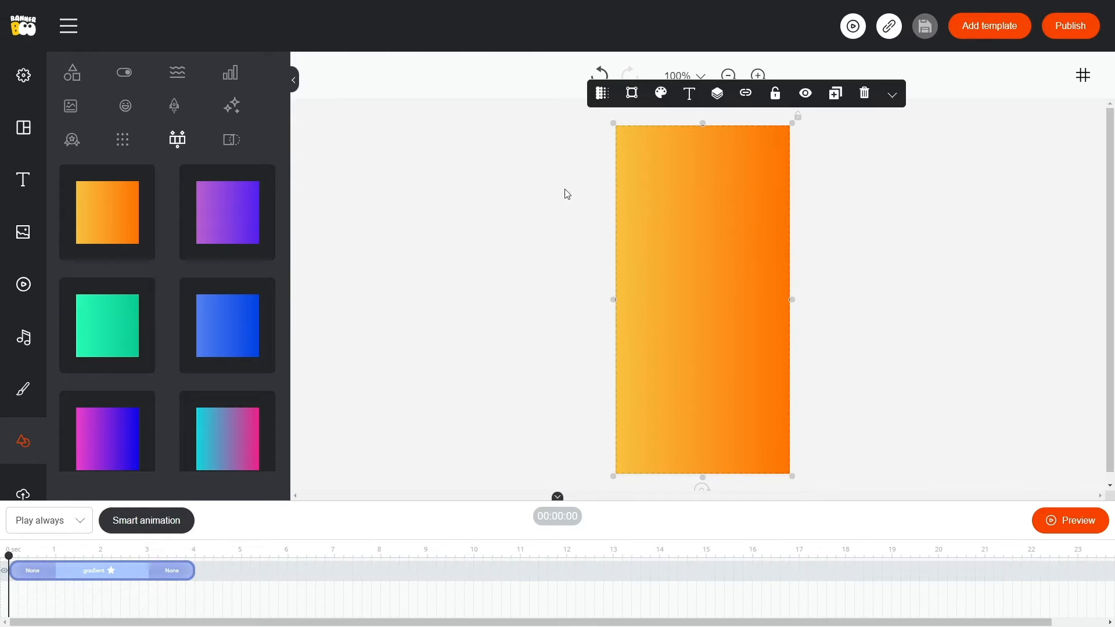
click(602, 94)
click(531, 175)
click(530, 212)
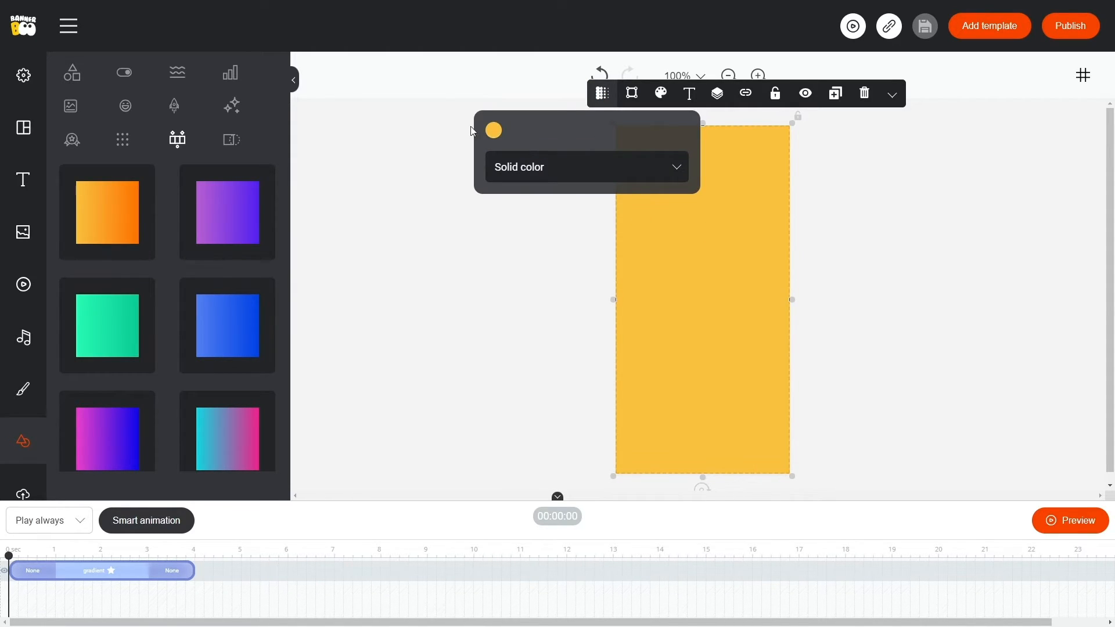
click(693, 219)
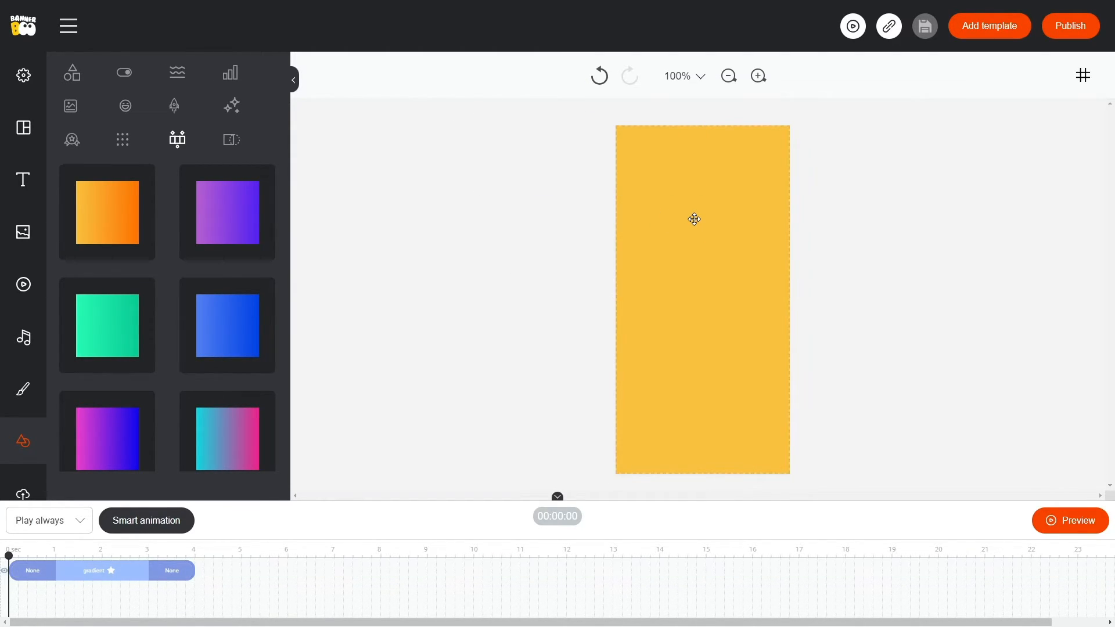
Enter the text "Show more" inside the yellow rectangle and colour the text black.
double_click(694, 218)
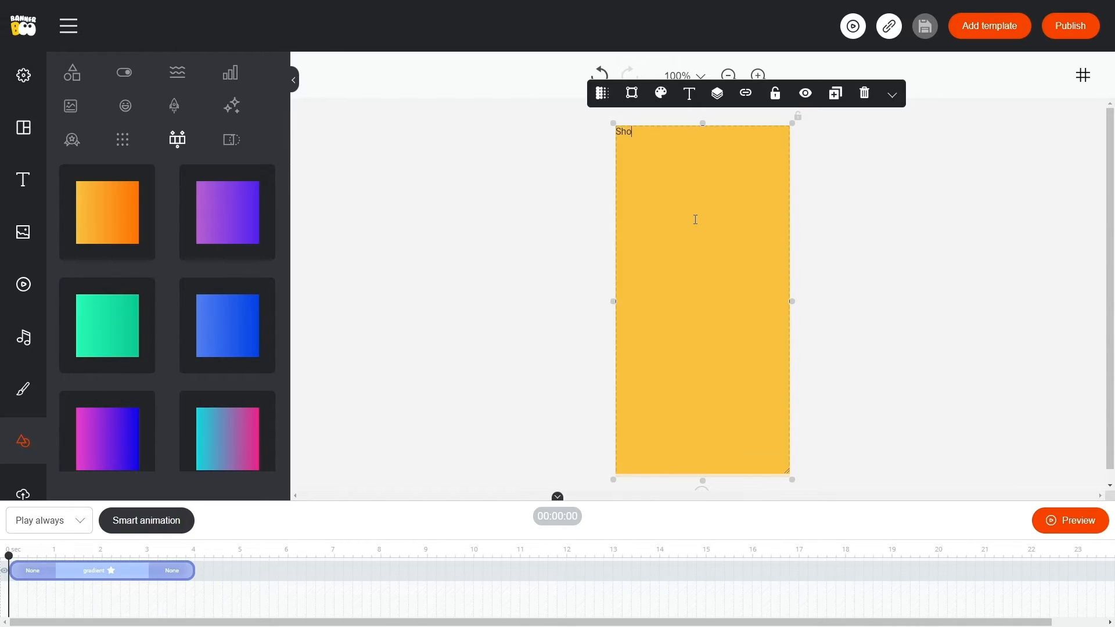
text(Show more)
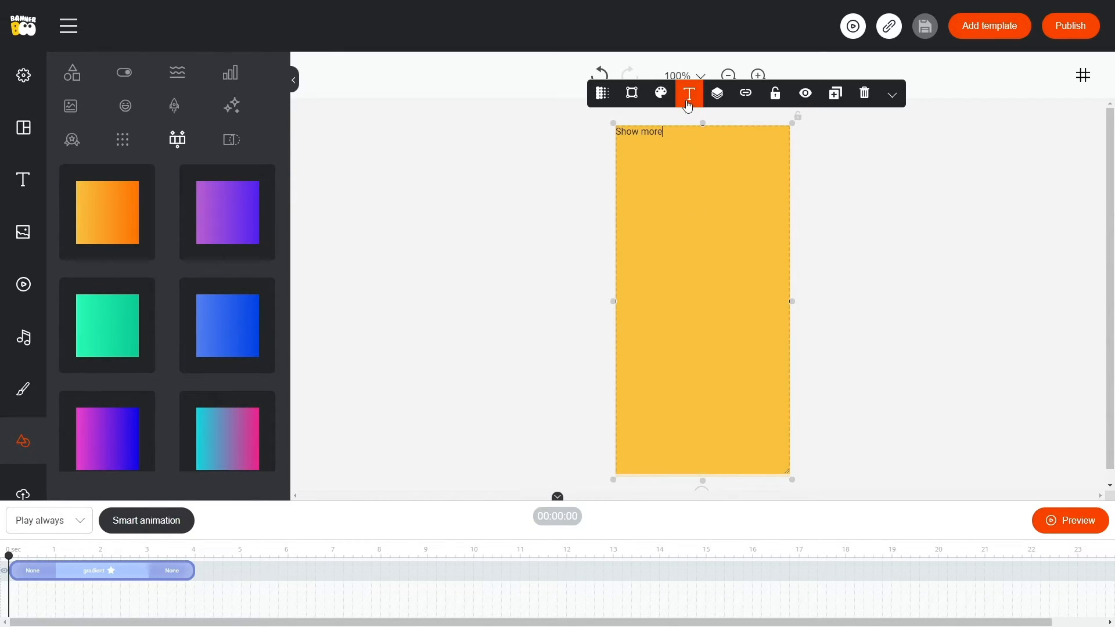
click(661, 93)
click(604, 137)
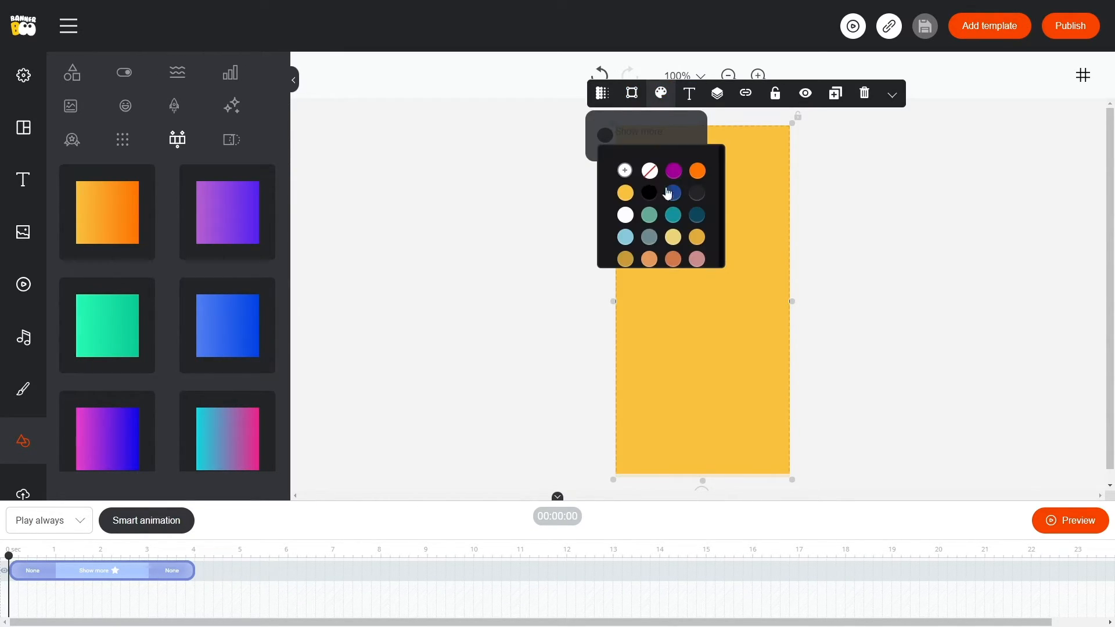
click(668, 193)
Format the Show more text as centred, all caps, Middle weight and size 20.
click(689, 93)
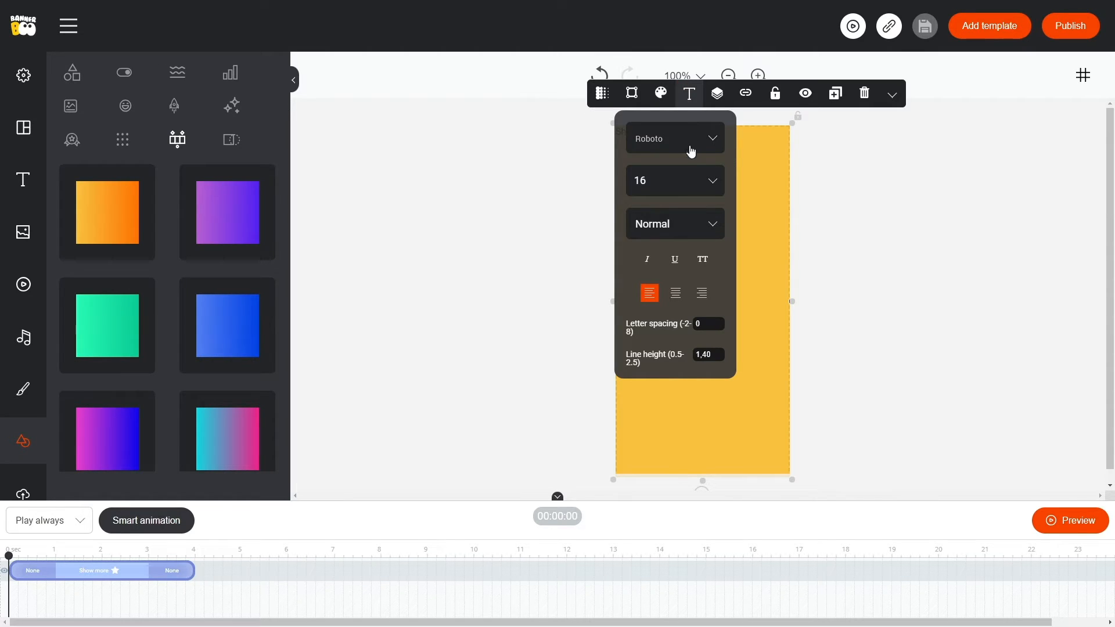
click(676, 295)
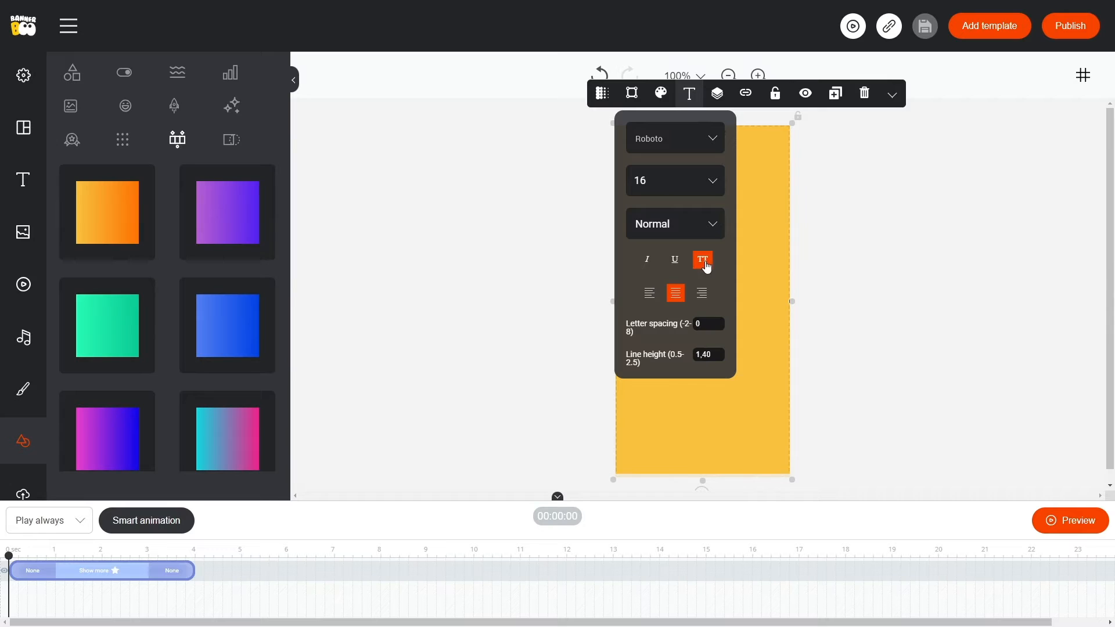
click(702, 234)
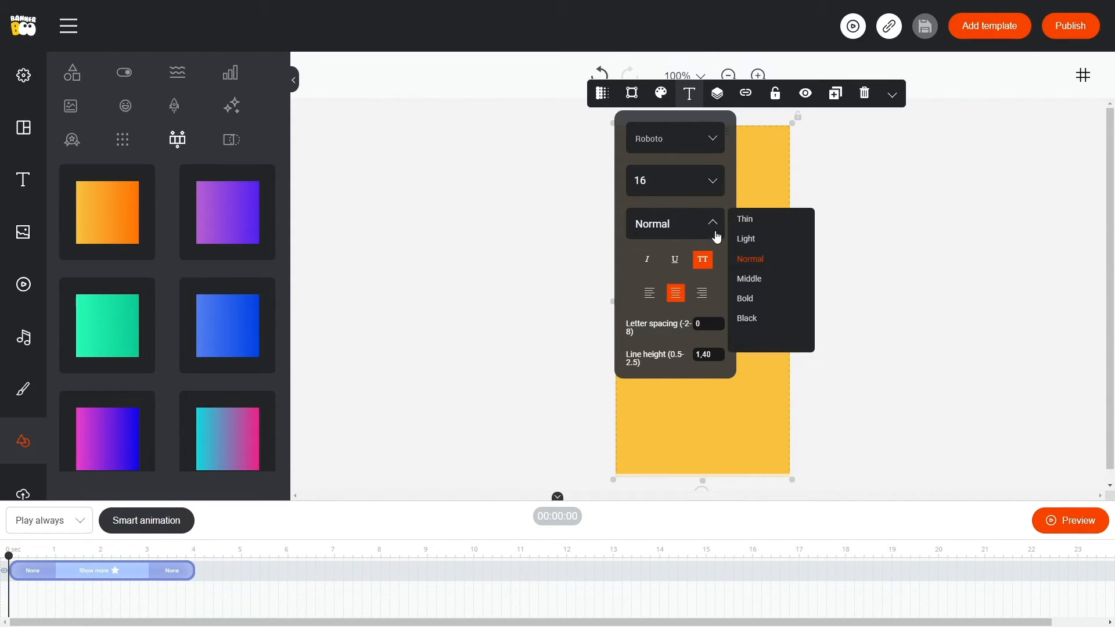
click(749, 280)
click(696, 186)
text(20)
click(873, 183)
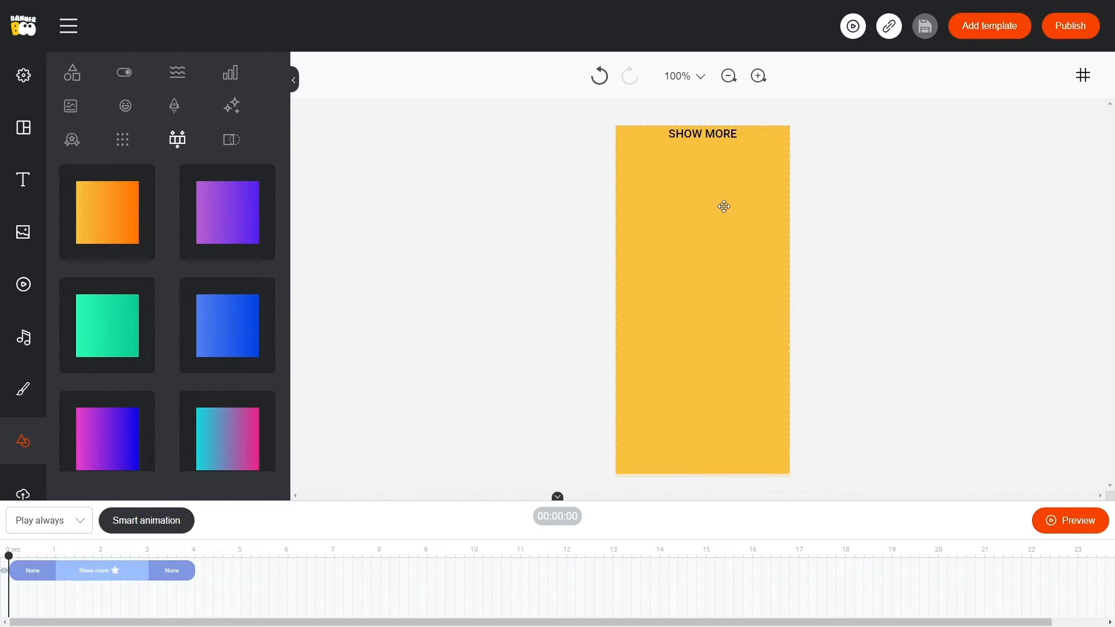
Shrink the yellow rectangle to a wide, low button near the top of the banner and increase its text's line height.
click(676, 367)
drag(793, 483, 735, 174)
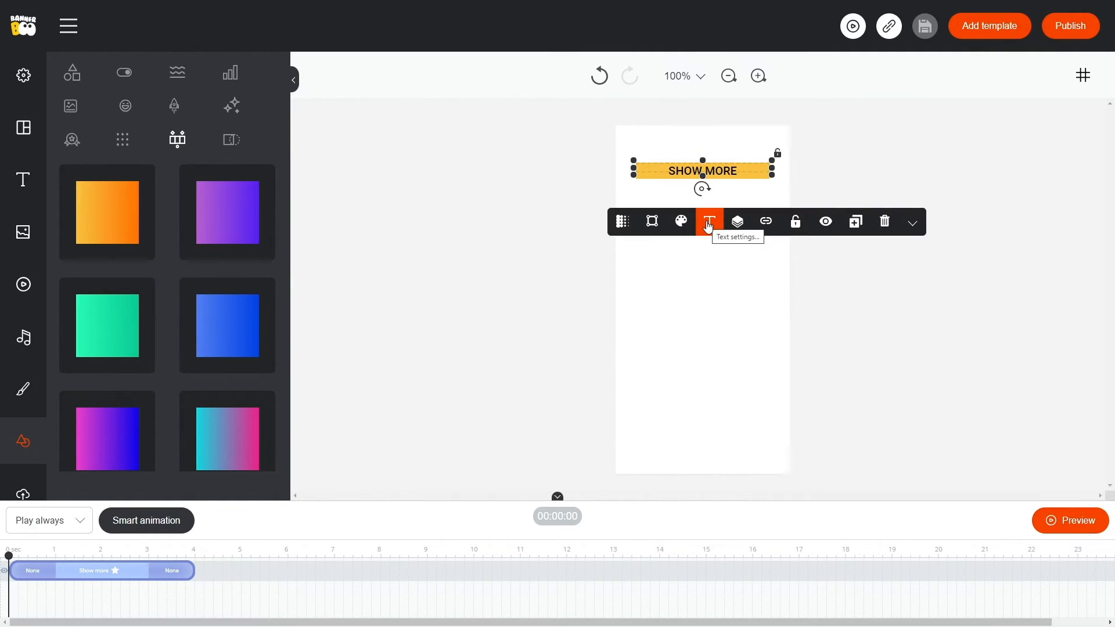
click(707, 227)
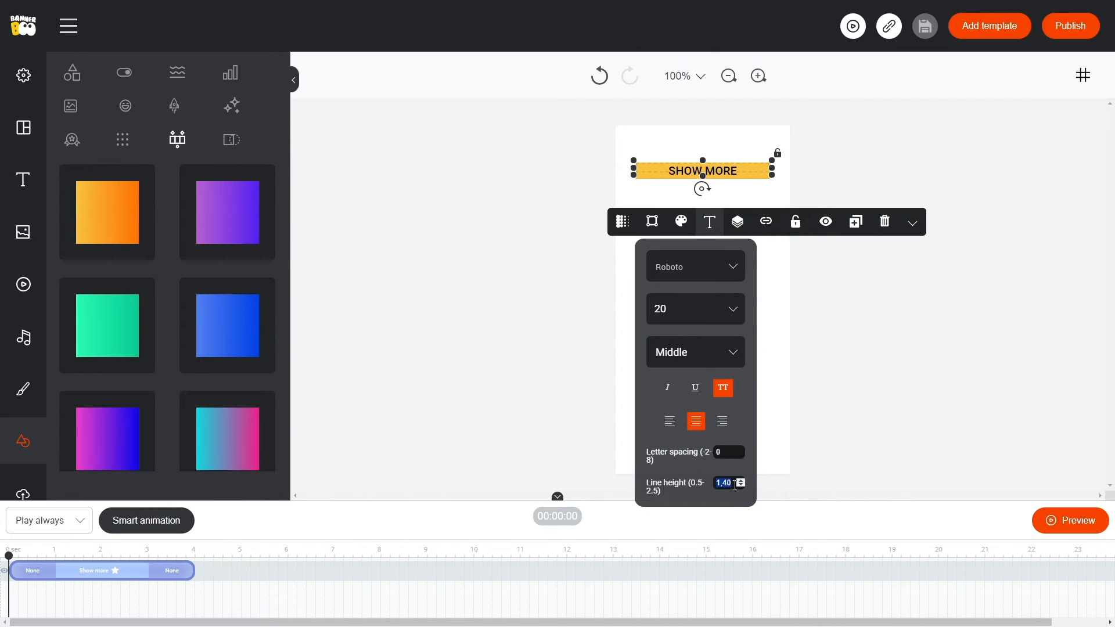
scroll(735, 484, up, 15)
click(847, 352)
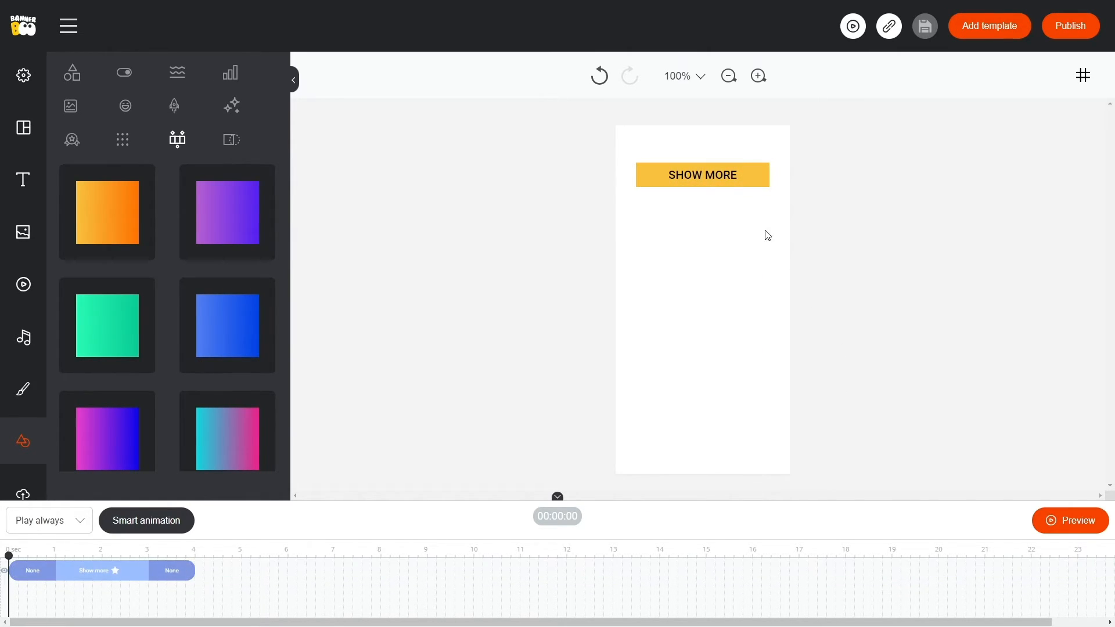
drag(714, 175, 715, 175)
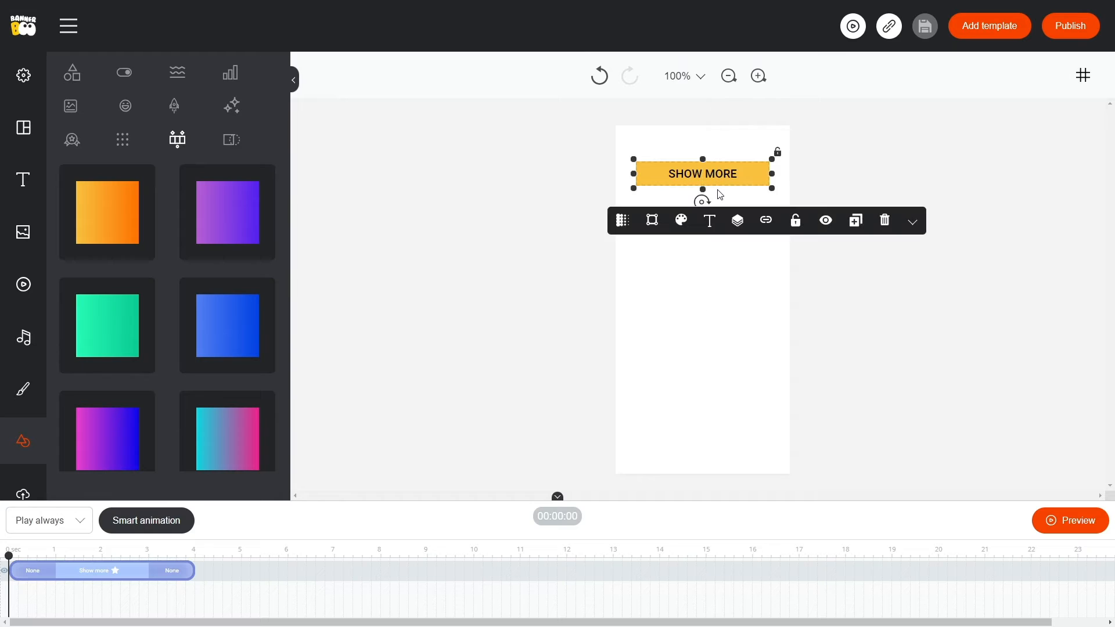
Delete the SHOW MORE button and set the banner background colour to black.
key(Delete)
click(23, 75)
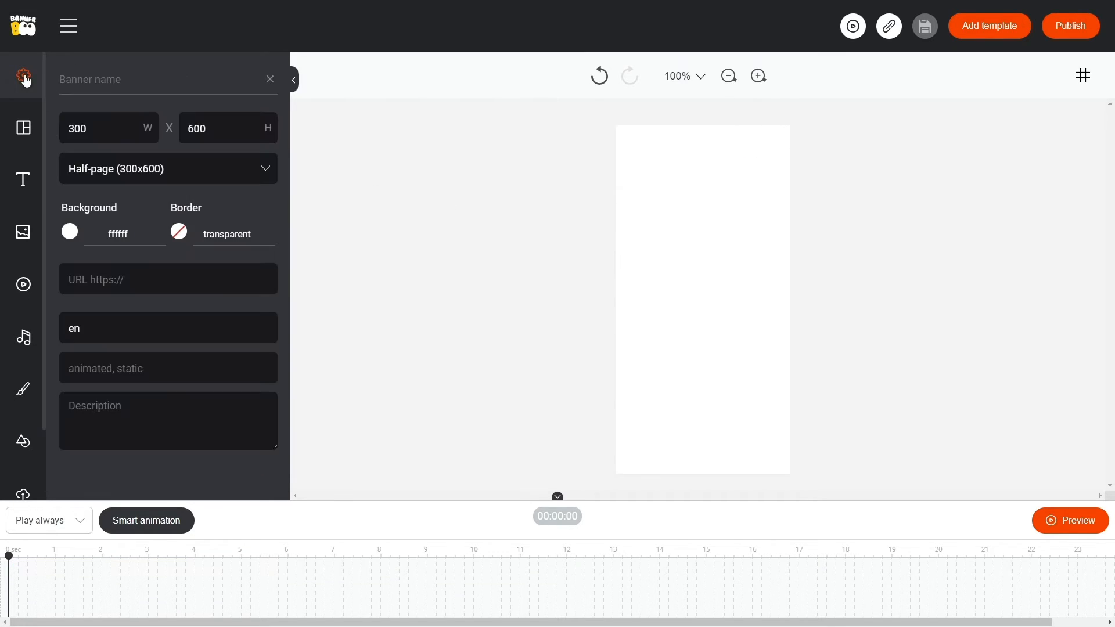
click(70, 231)
click(115, 296)
click(402, 216)
Add the thin ON SALE text preset to the banner and colour it white.
click(23, 180)
click(173, 287)
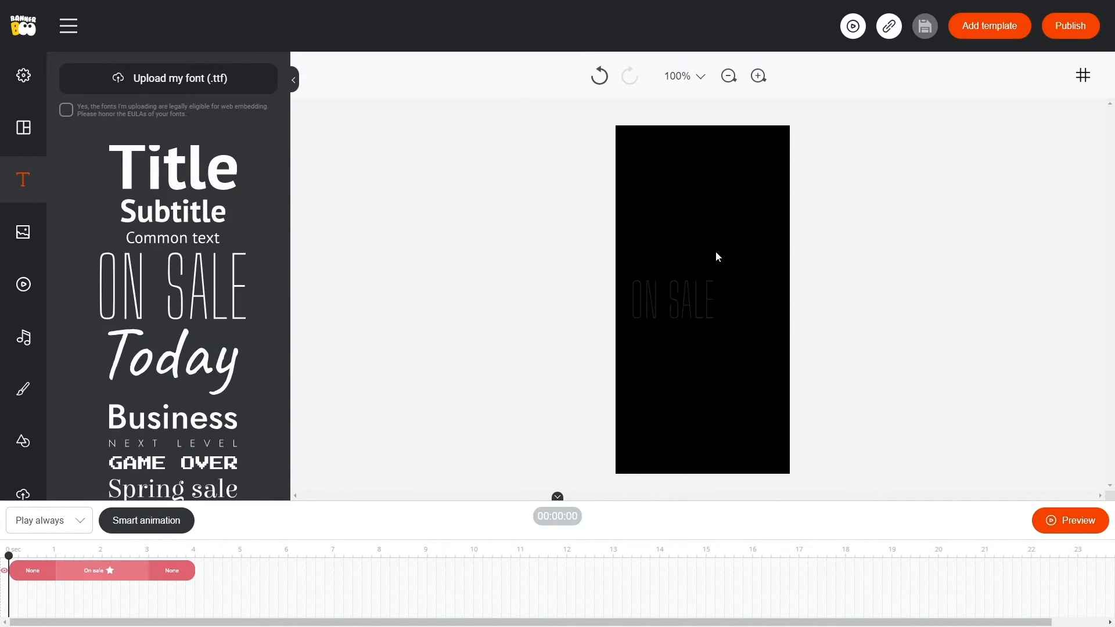
click(679, 274)
click(616, 381)
click(558, 427)
click(585, 502)
Give the ON SALE text a heavier weight and centre alignment, and move it up near the banner's top.
click(645, 382)
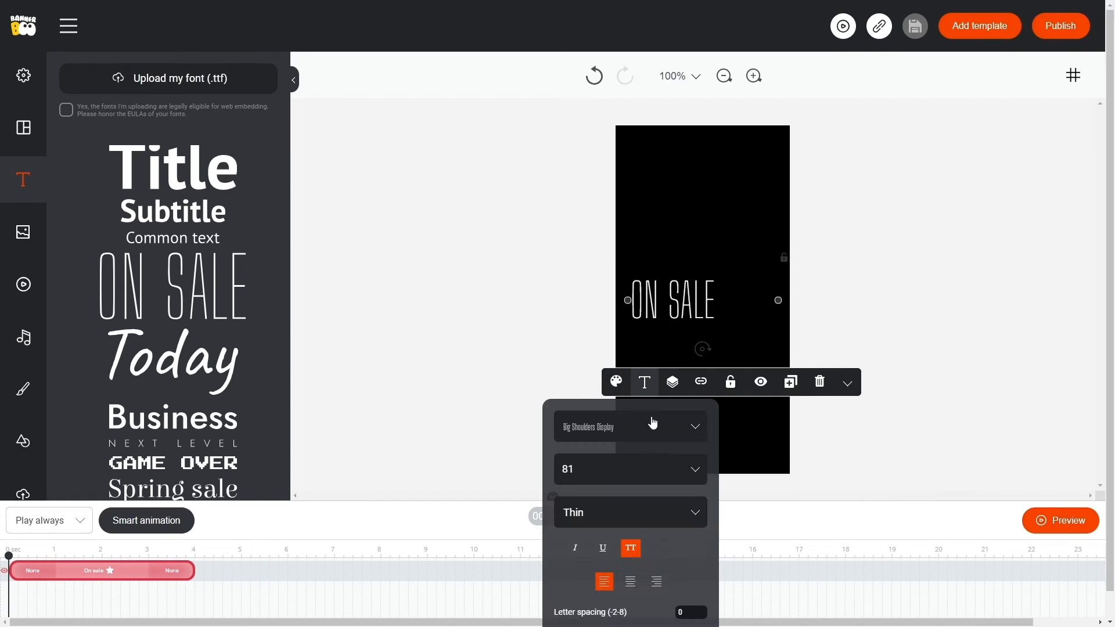
click(646, 519)
click(736, 564)
drag(685, 299, 703, 177)
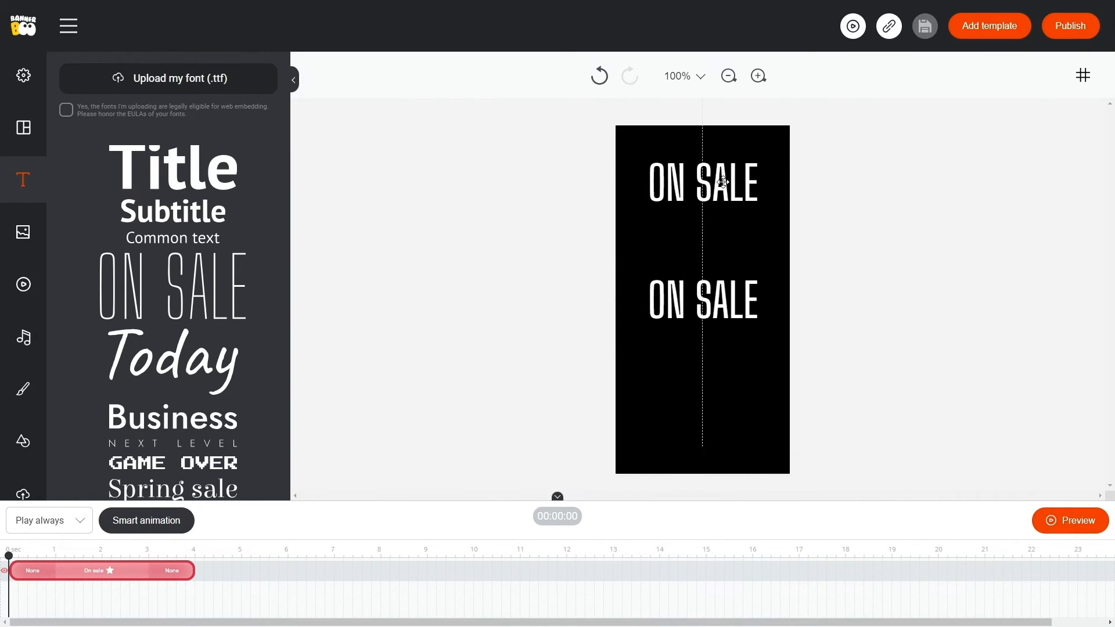
Duplicate the ON SALE text twice and stack the copies below the original.
click(24, 441)
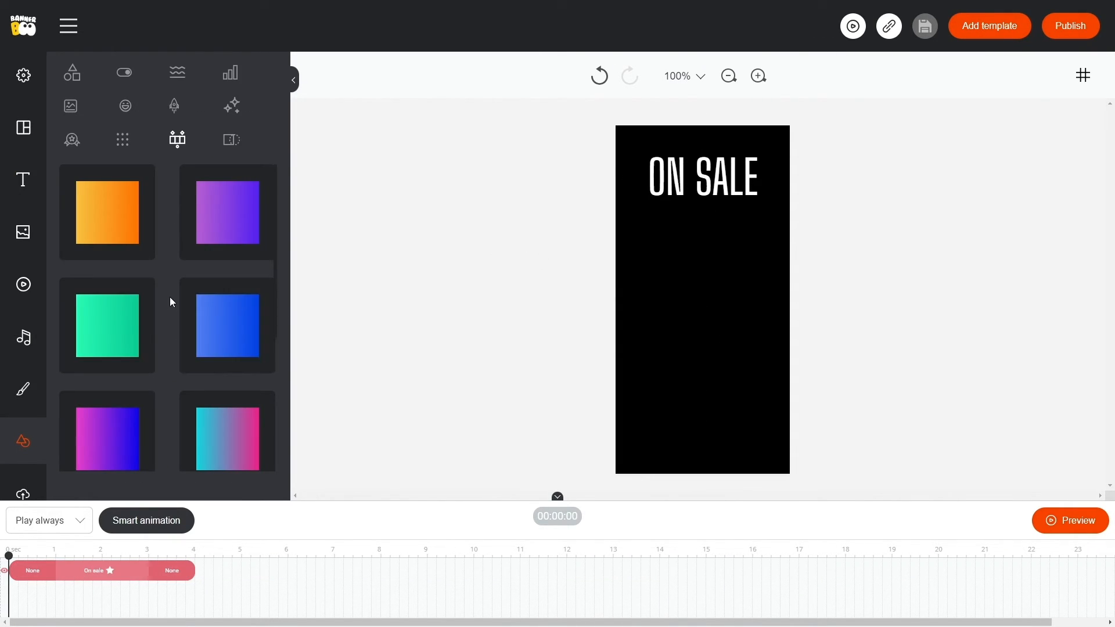
click(672, 192)
click(793, 262)
drag(715, 186, 683, 242)
click(790, 295)
Add the yellow-to-orange gradient element and make its gradient run vertically from top to bottom.
click(121, 212)
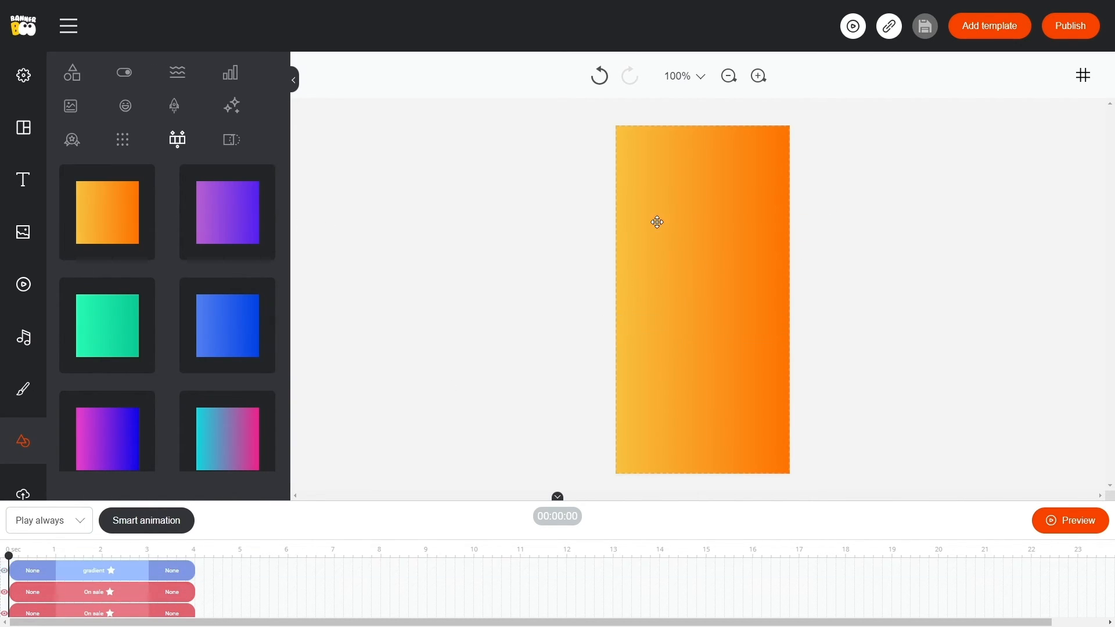
click(656, 221)
click(602, 93)
drag(500, 174, 498, 193)
Set the gradient's start colour to transparent and its end colour to black.
click(488, 148)
click(490, 132)
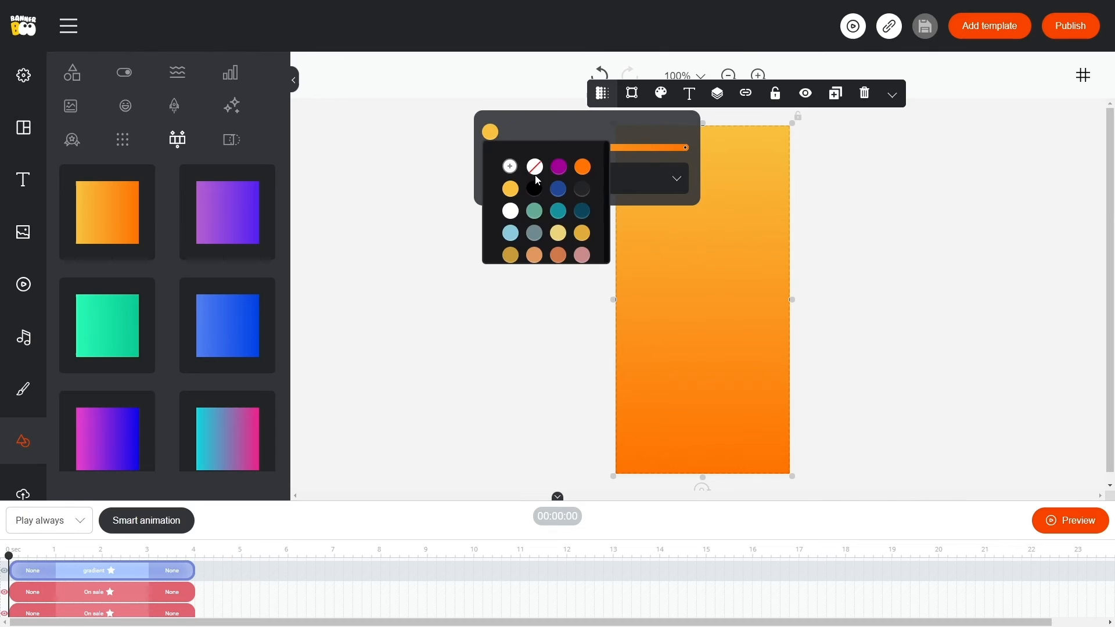
click(535, 168)
click(685, 147)
click(666, 133)
click(710, 189)
Shorten the gradient to cover the first ON SALE text and place its layer directly above that text's layer.
drag(702, 477, 704, 182)
click(294, 527)
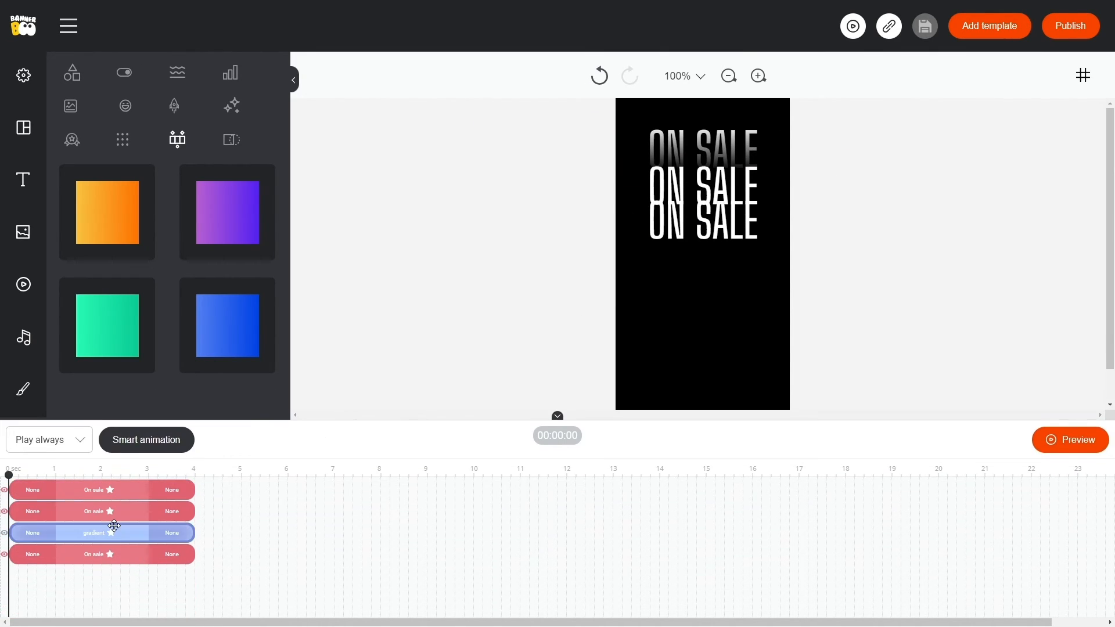
click(713, 126)
drag(702, 123, 702, 133)
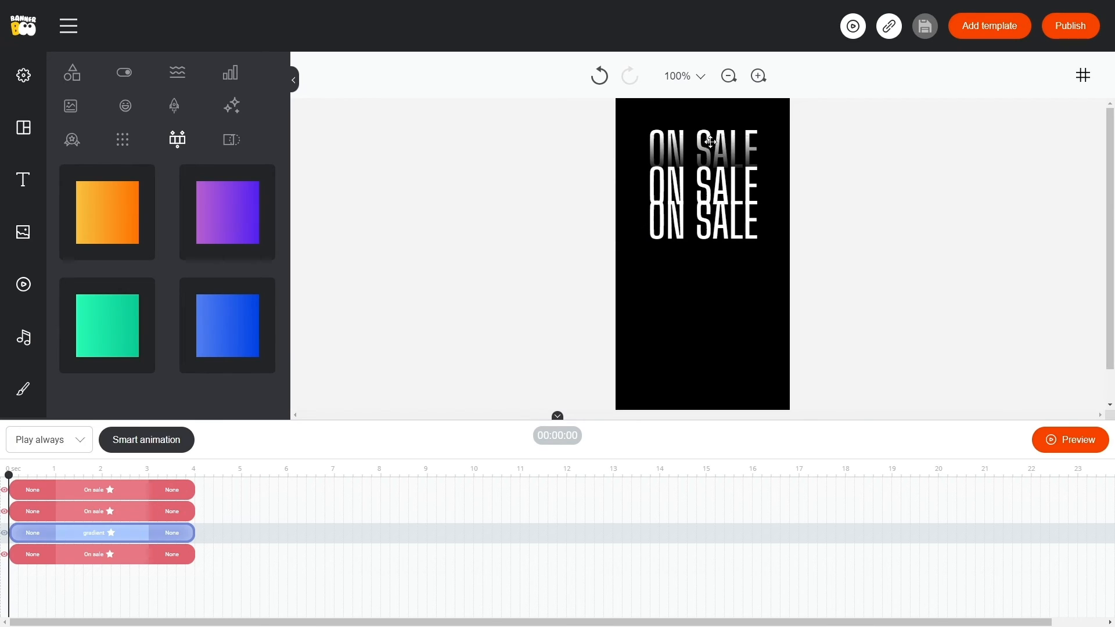
Duplicate the gradient strip, raise the copy's layer above the second ON SALE text, and move it down over that text.
click(495, 301)
click(130, 532)
click(842, 223)
drag(124, 534, 124, 513)
click(776, 165)
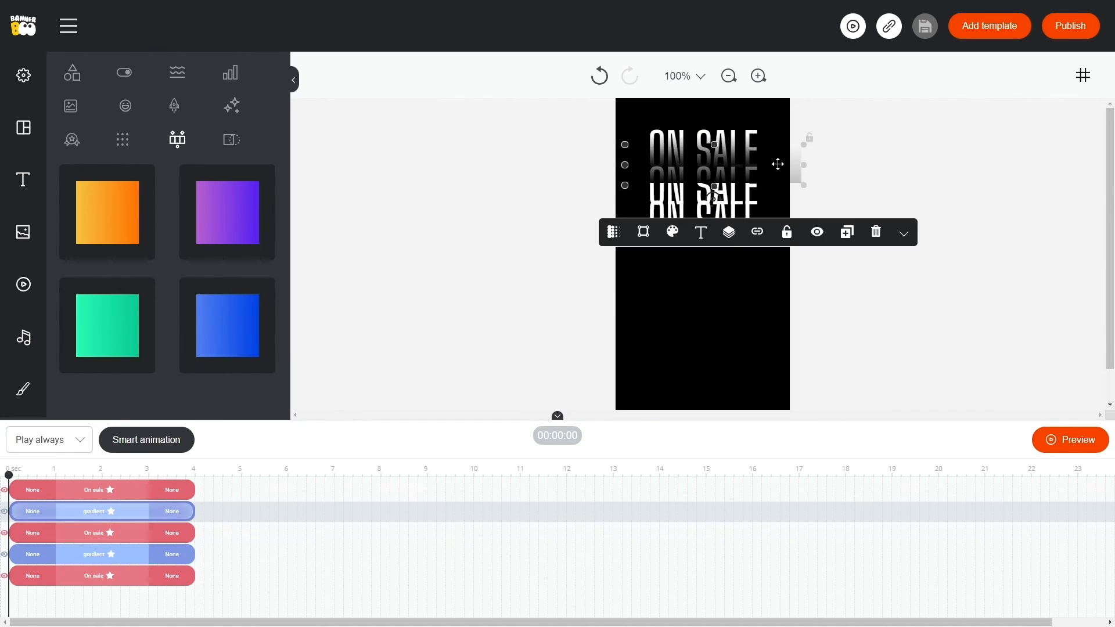
drag(777, 165, 777, 192)
click(500, 271)
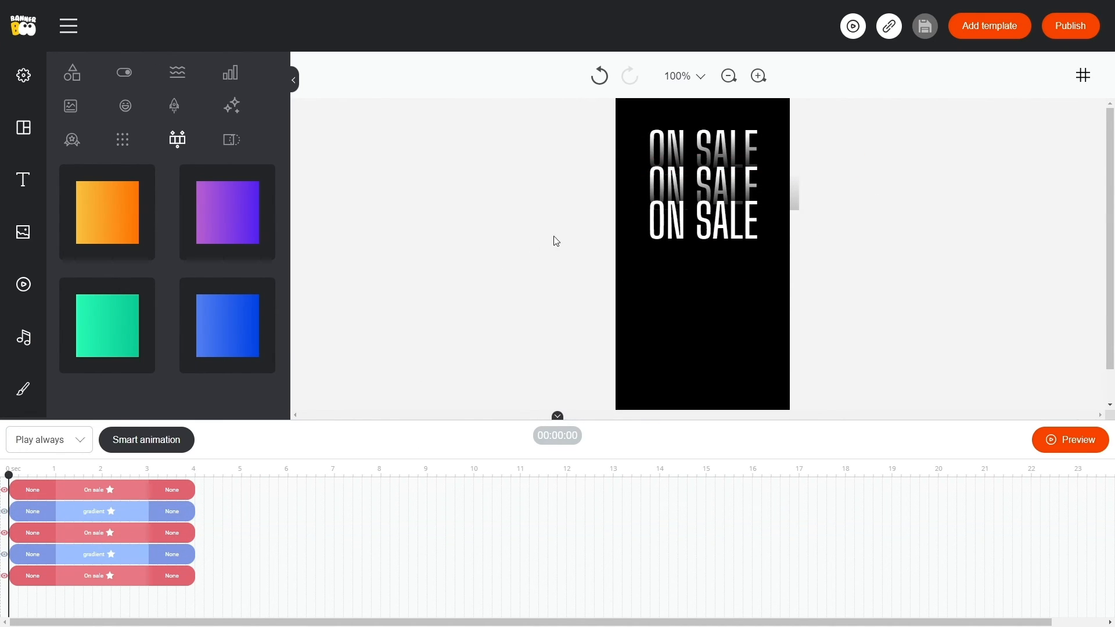
Move the two lower ON SALE texts and the second gradient strip slightly down to even out the spacing.
click(642, 223)
click(577, 204)
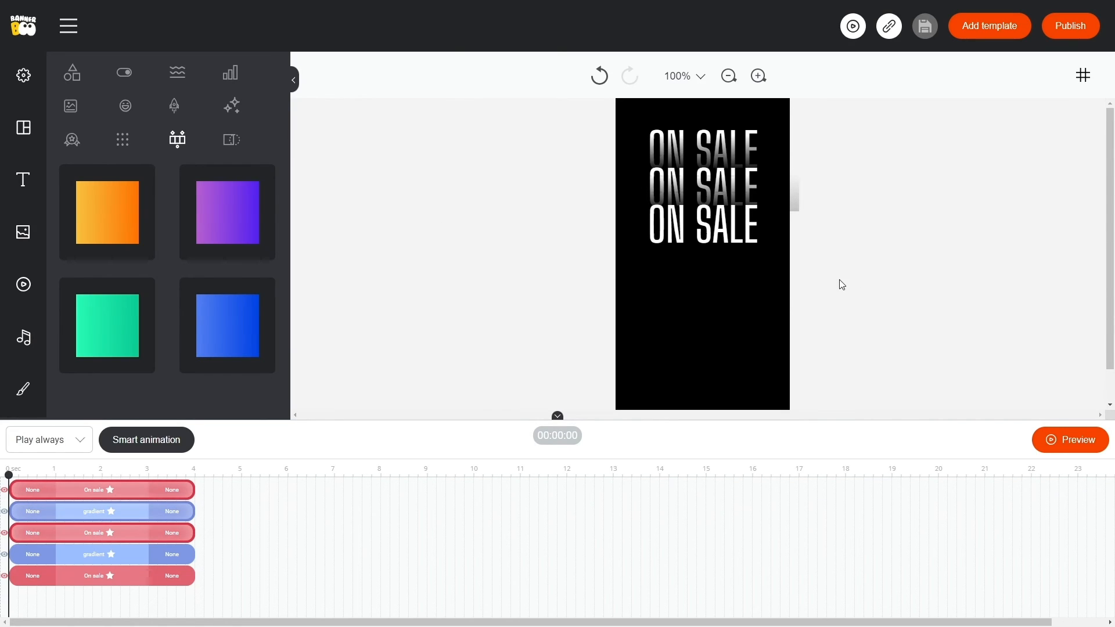
drag(458, 425, 454, 517)
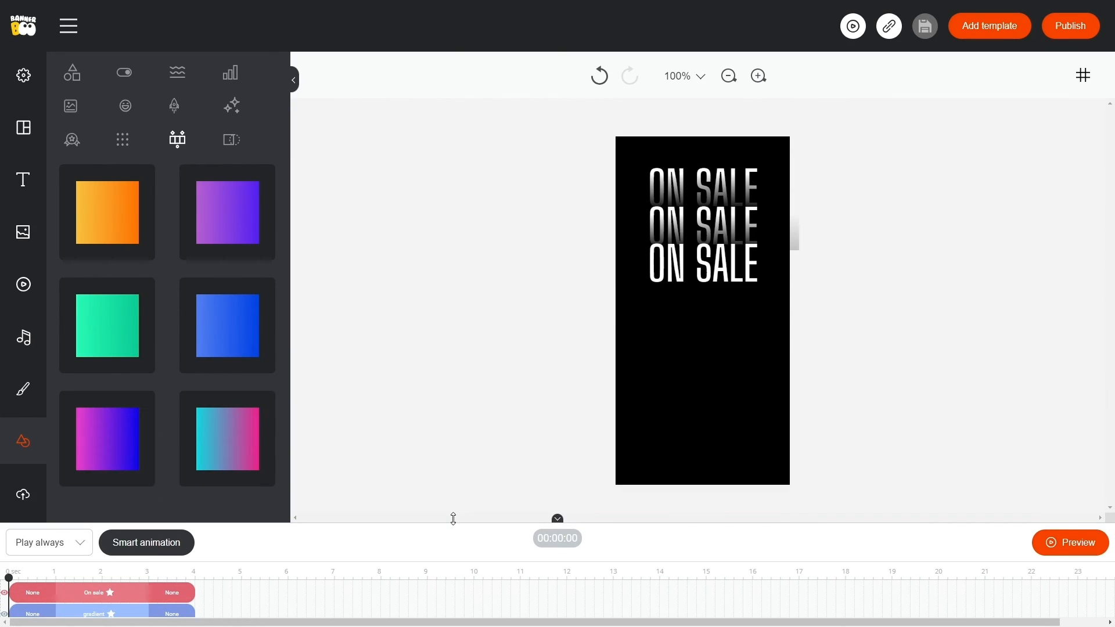